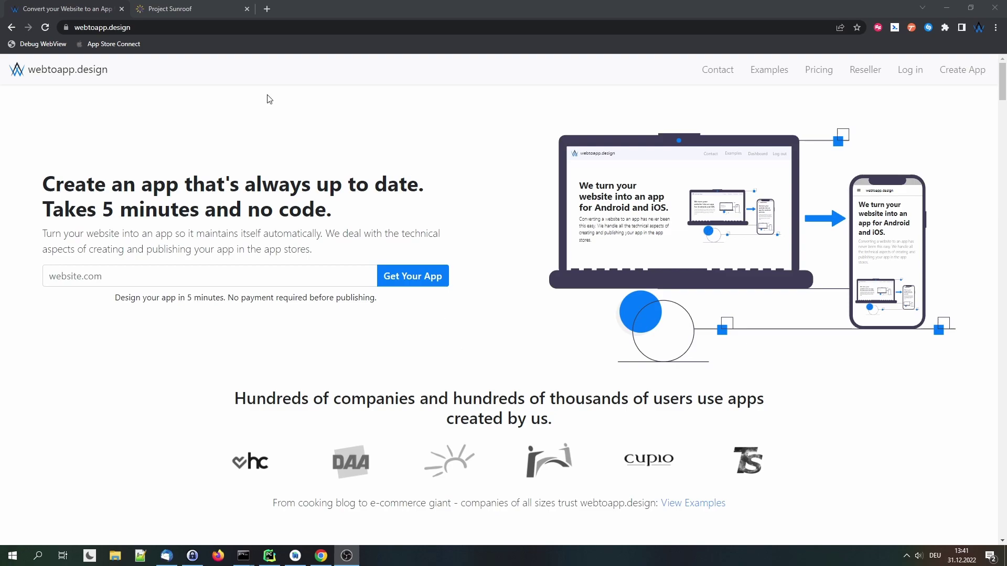
Switch to the browser tab showing the Project Sunroof website (sunroof.withgoogle.com).
left_click(212, 13)
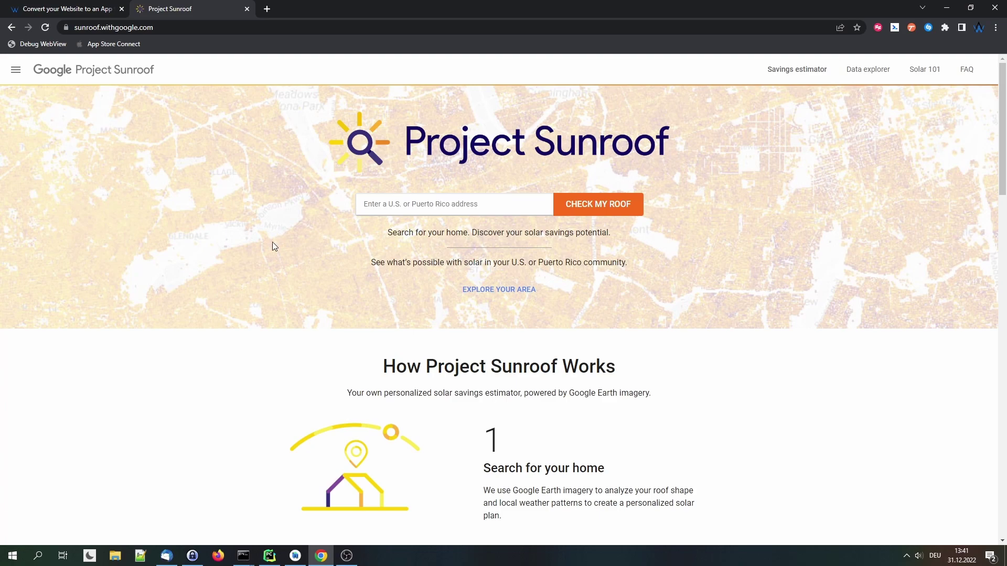
left_click_drag(1002, 113, 978, 93)
key("ctrl+shift+i")
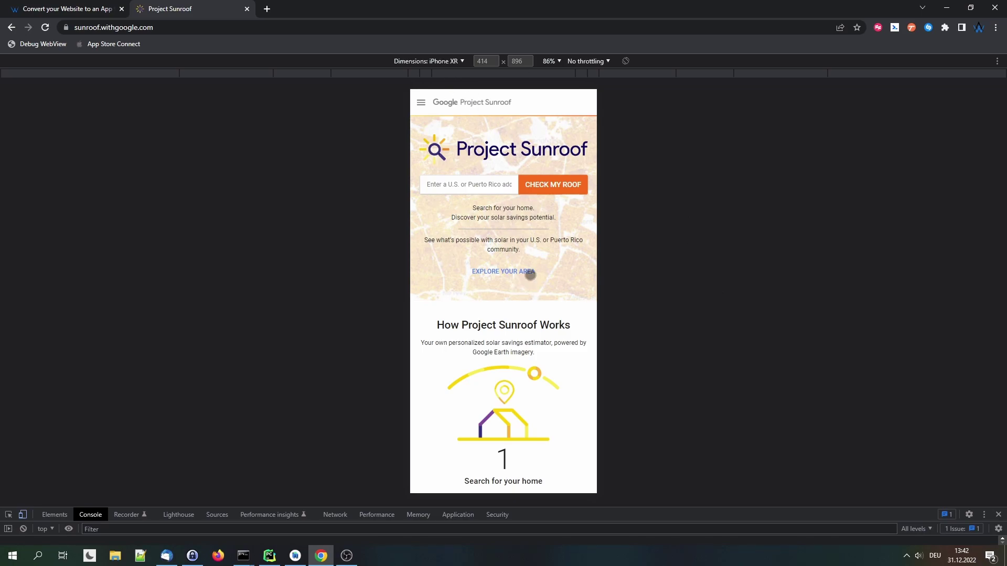
scroll(529, 274, "down", 15)
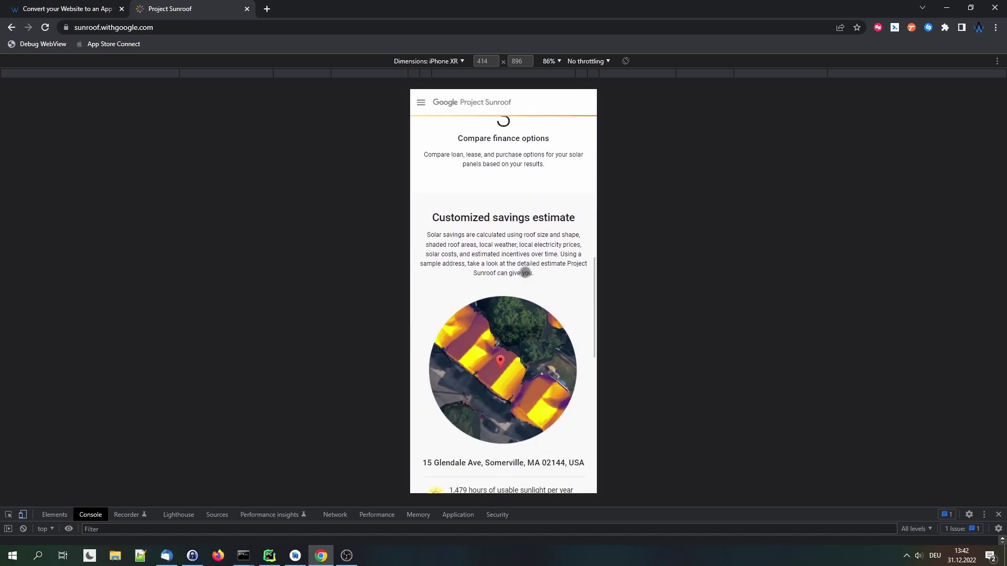
scroll(525, 273, "down", 8)
scroll(526, 262, "up", 18)
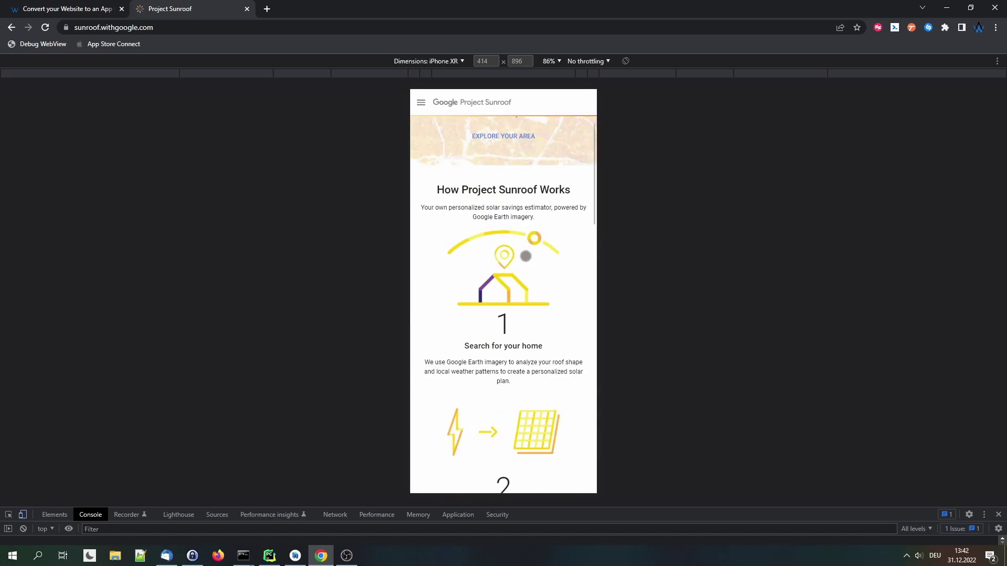
scroll(526, 256, "up", 3)
left_click(421, 103)
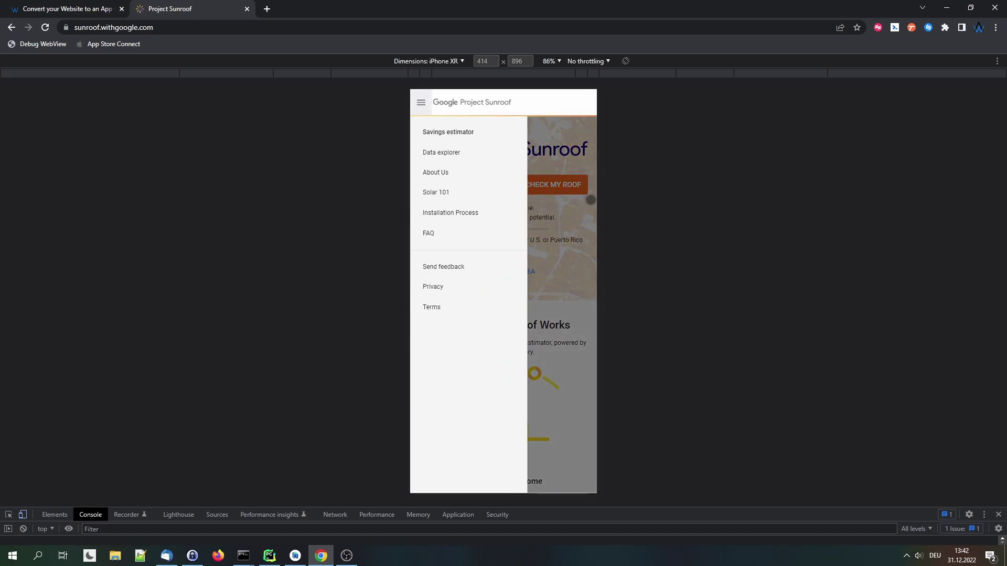
left_click(579, 242)
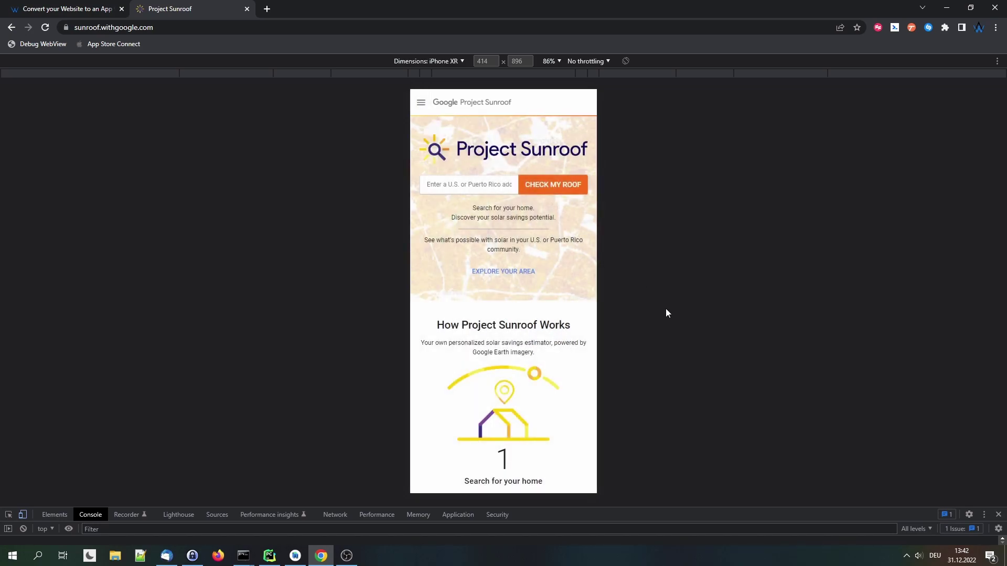
left_click(999, 514)
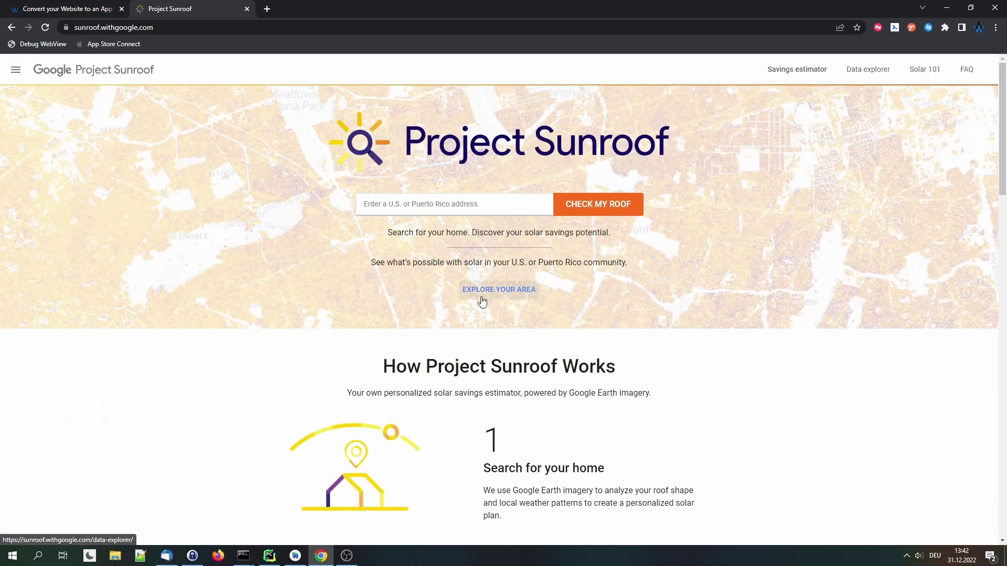
key("ctrl+Tab")
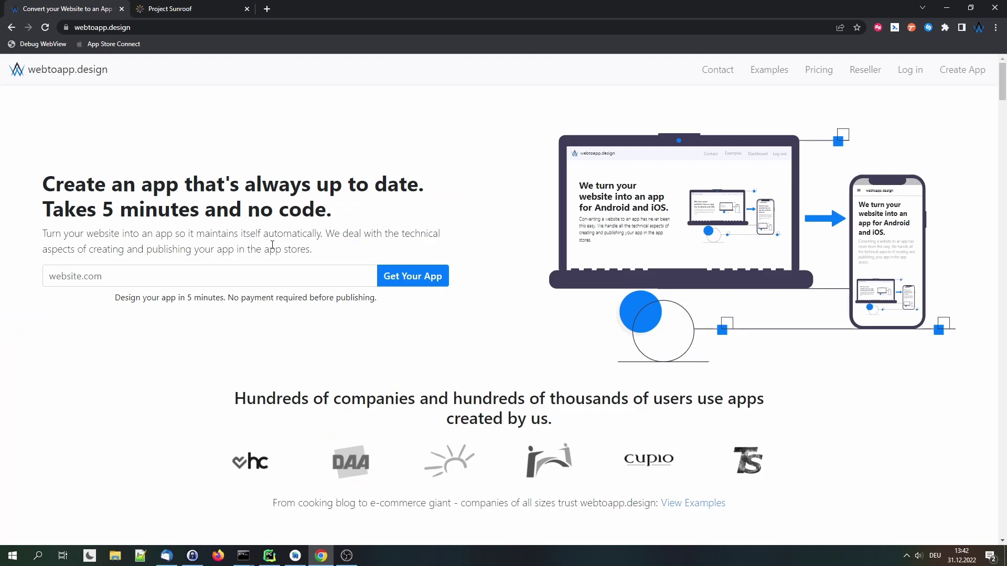
left_click(78, 275)
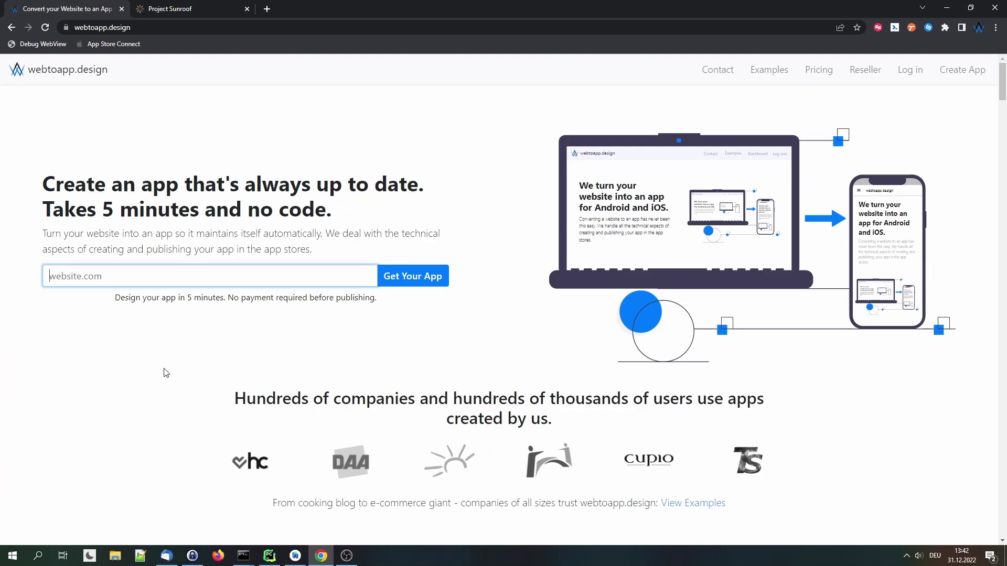
left_click(189, 10)
left_click(149, 25)
key("ctrl+c")
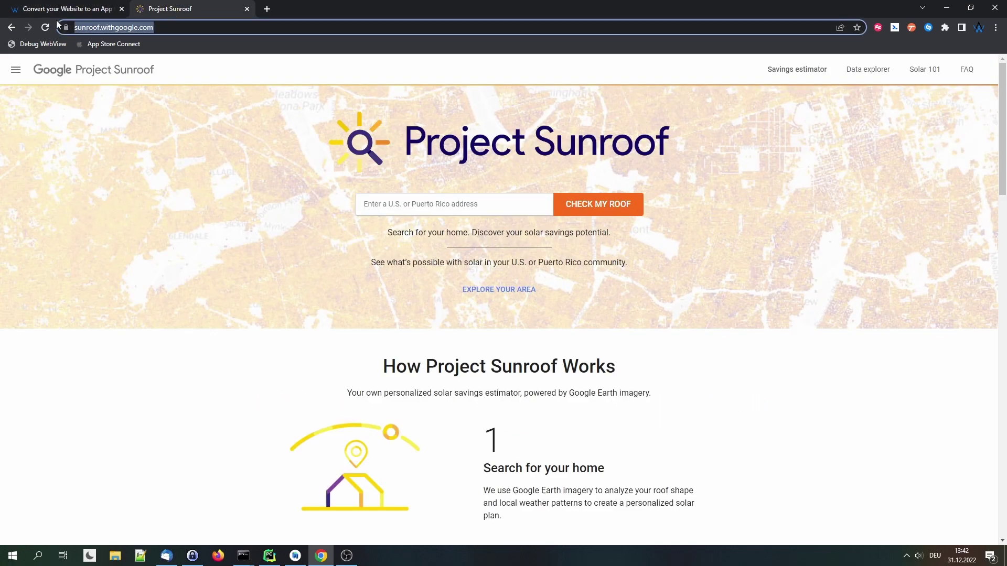
left_click(53, 10)
left_click(165, 271)
key("ctrl+v")
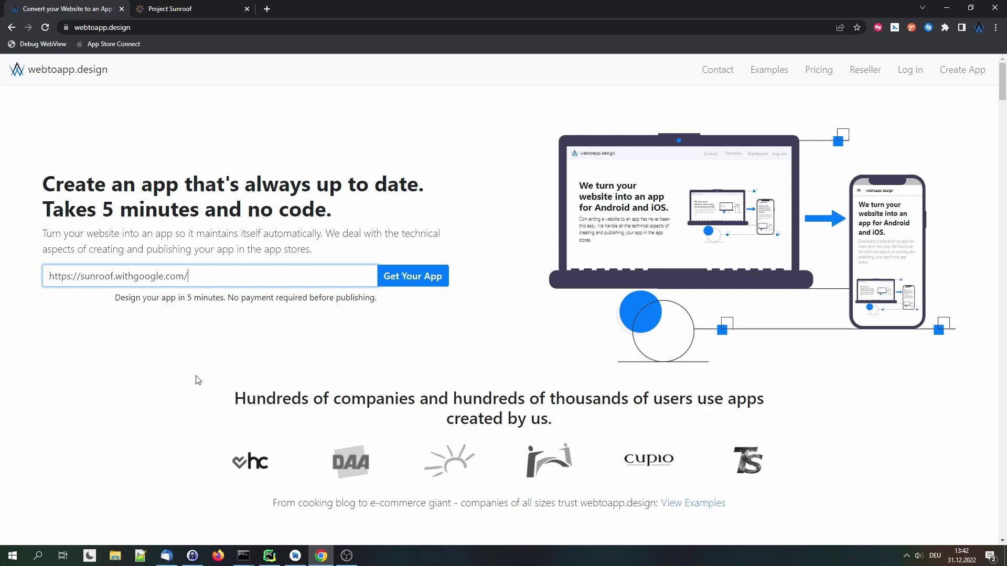
Create the app from the Sunroof URL, naming it 'Project Sunroof' and entering the contact e-mail.
left_click(389, 275)
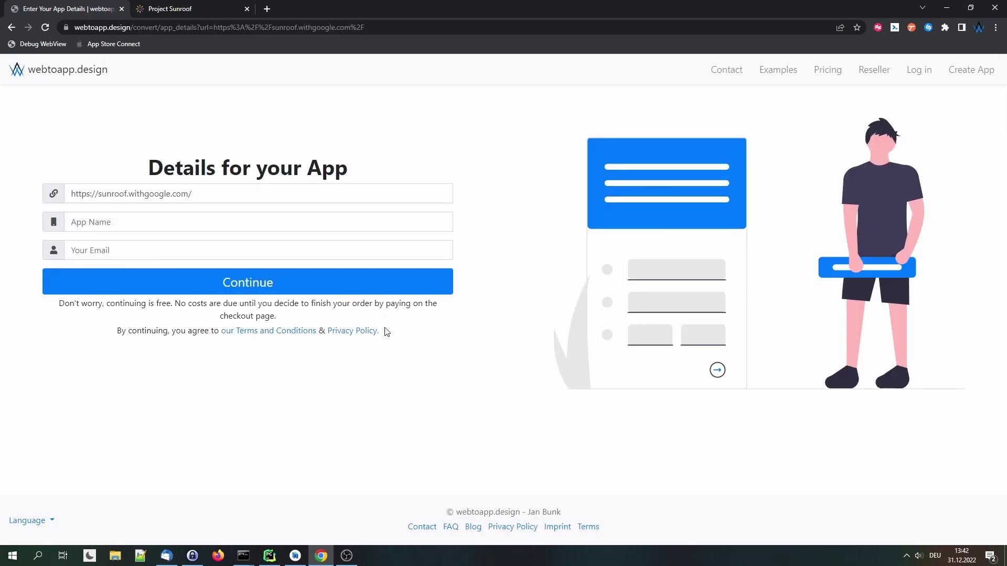
left_click(257, 219)
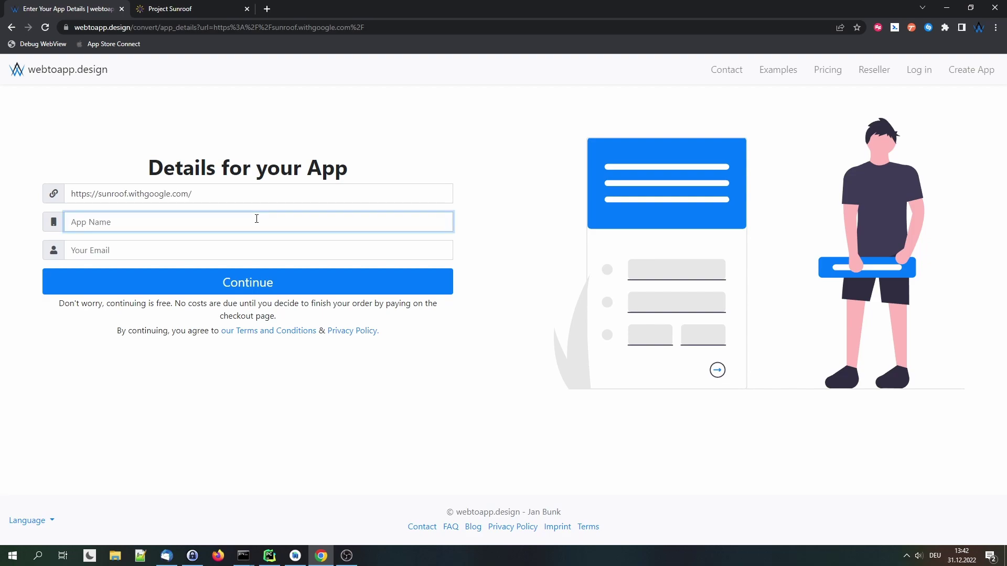
type("Project Sunroof")
left_click(209, 252)
key("ctrl+v")
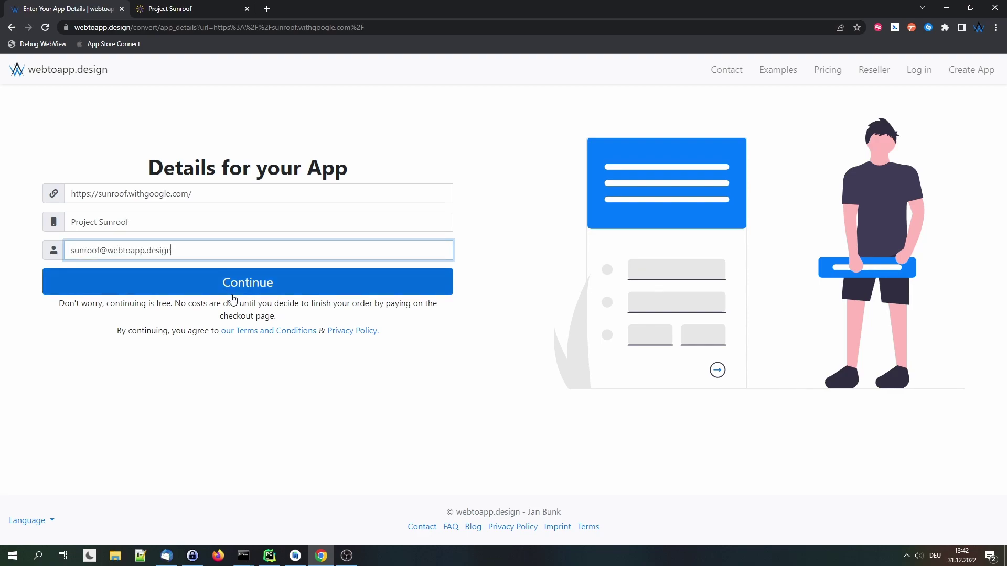
left_click(234, 297)
Upload horiz-logo-dark.png as the app icon and dismiss the low-resolution warning.
left_click(240, 285)
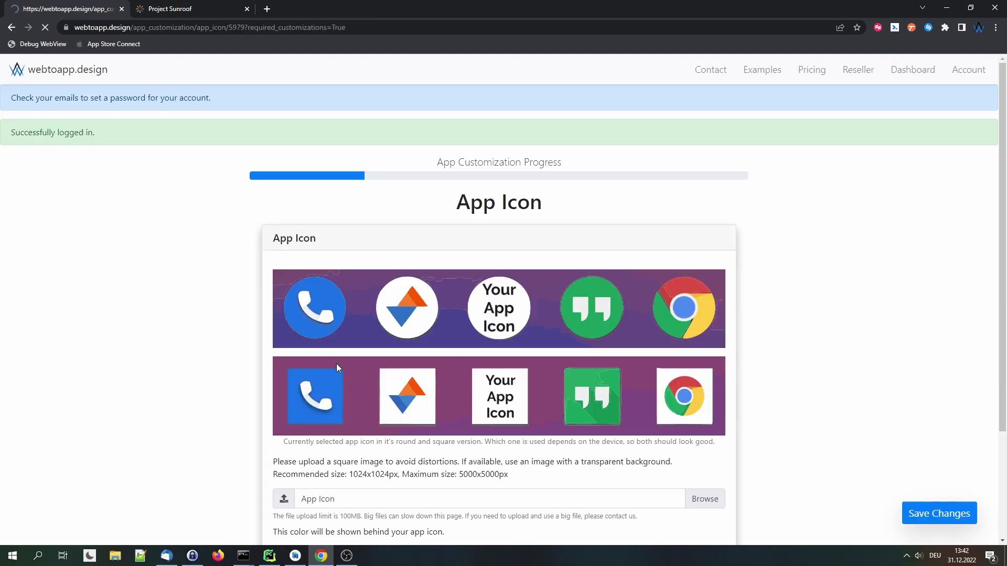
scroll(199, 317, "down", 1)
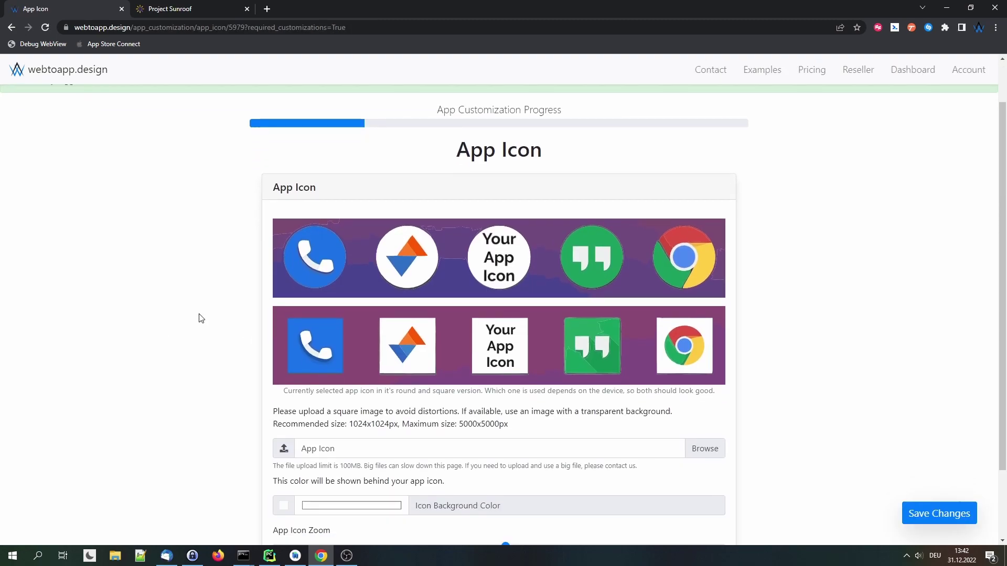
scroll(199, 317, "down", 1)
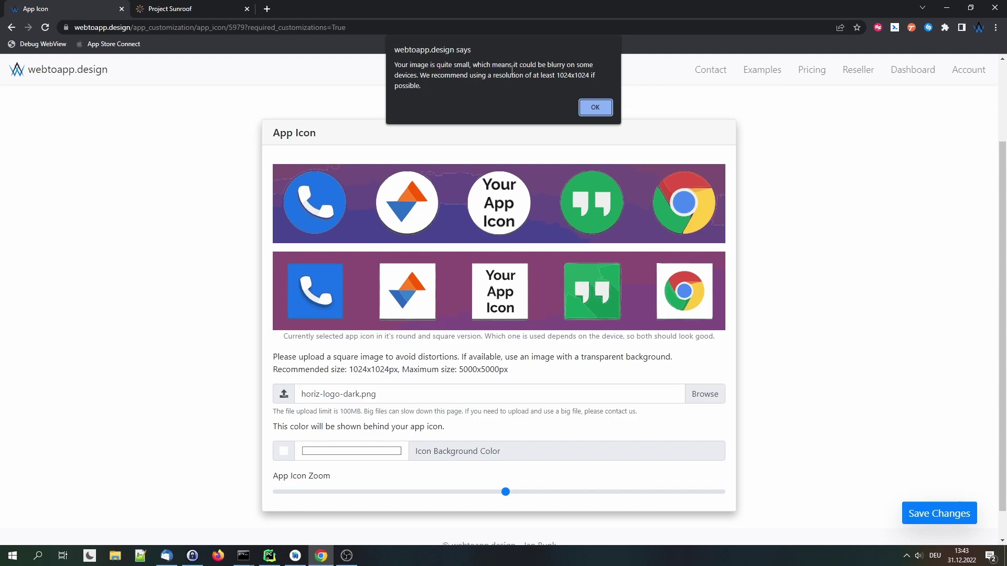
left_click(558, 75)
left_click_drag(558, 75, 589, 77)
left_click(597, 107)
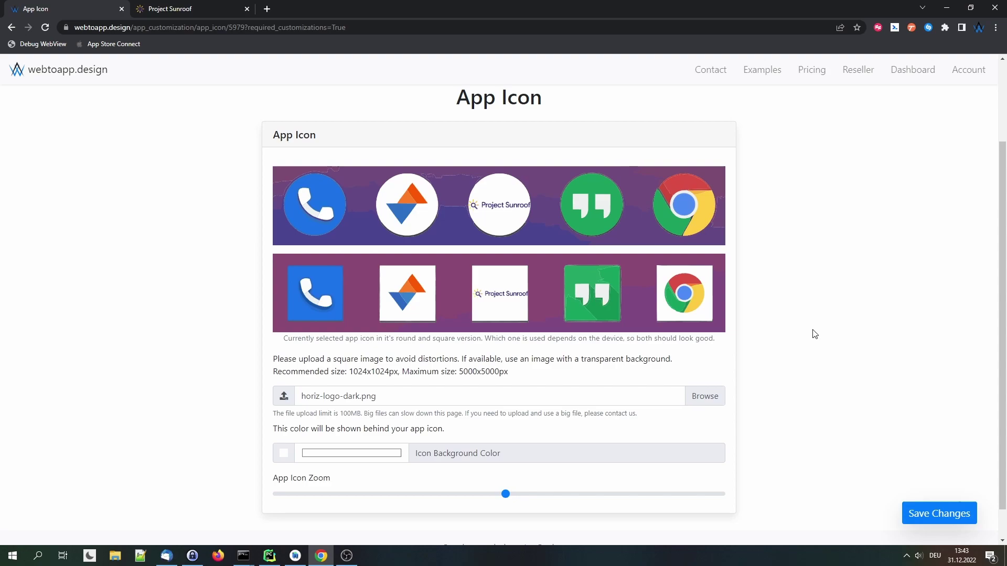
scroll(815, 333, "down", 1)
Keep the white icon background, zoom the logo slightly smaller, and save the icon settings.
scroll(794, 314, "up", 1)
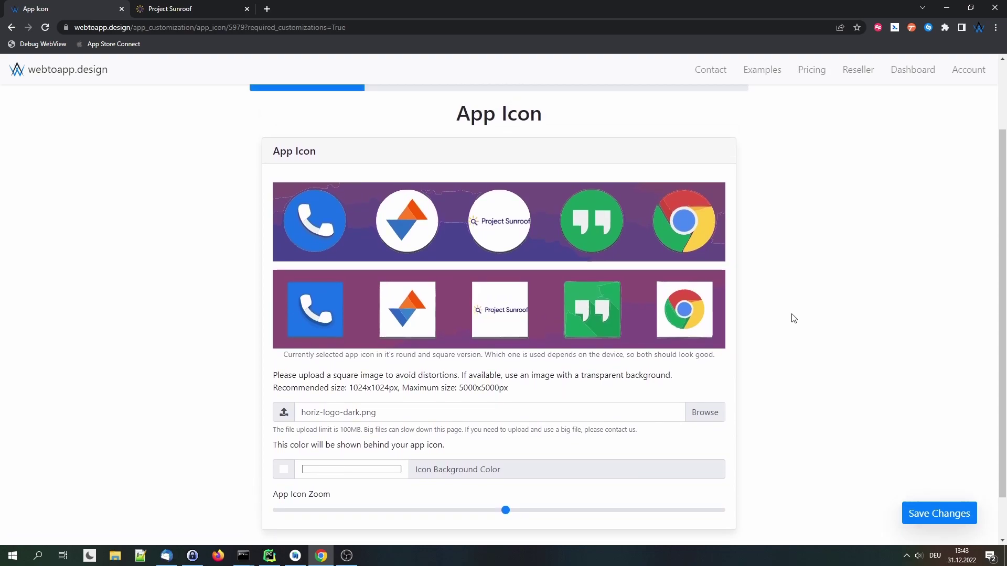
scroll(795, 319, "down", 1)
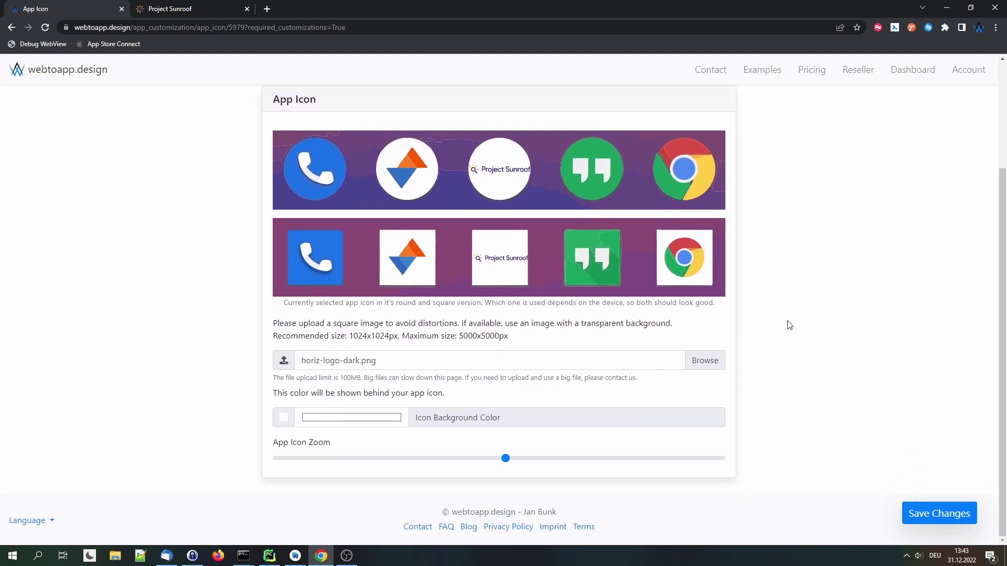
left_click(284, 419)
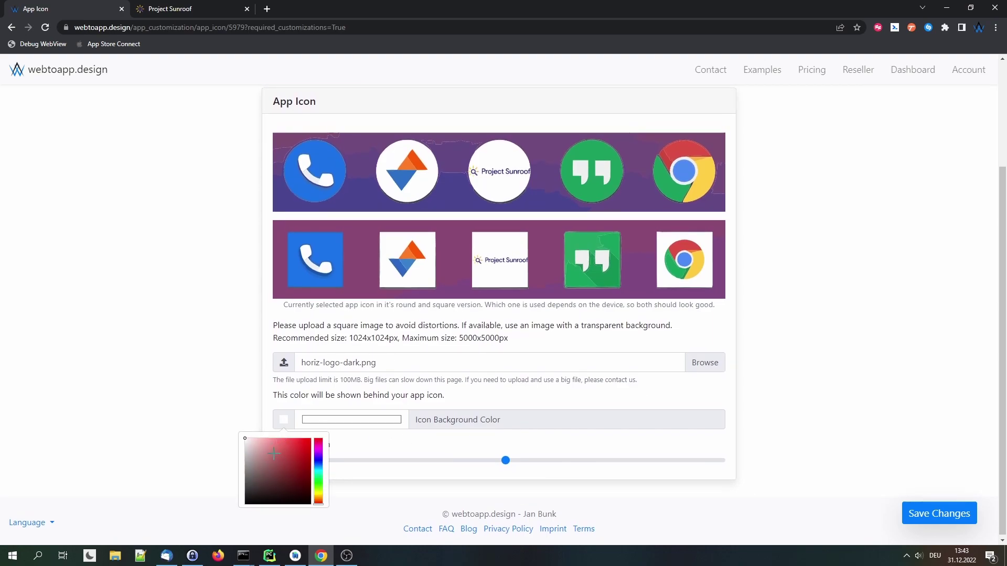
left_click_drag(264, 450, 243, 437)
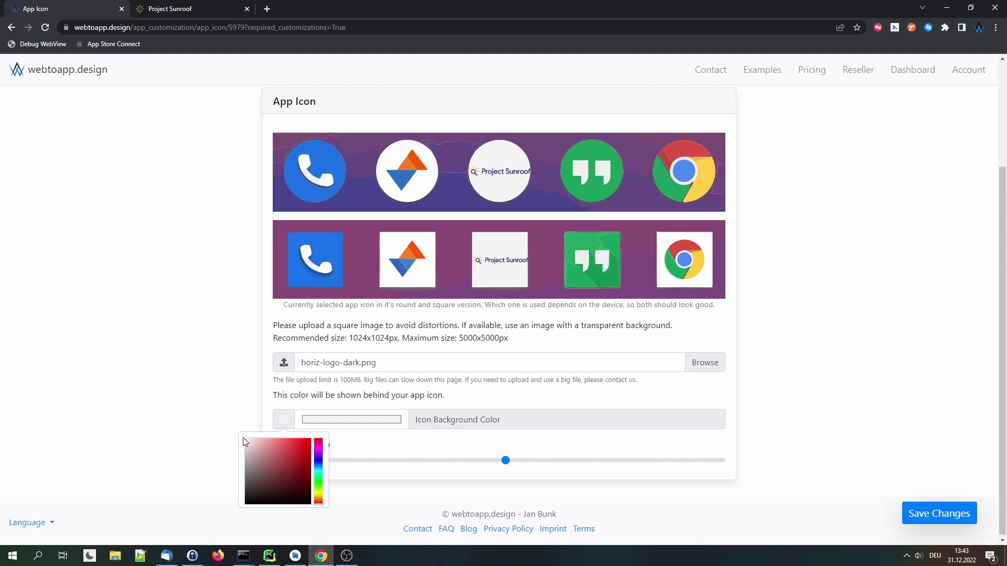
left_click(233, 384)
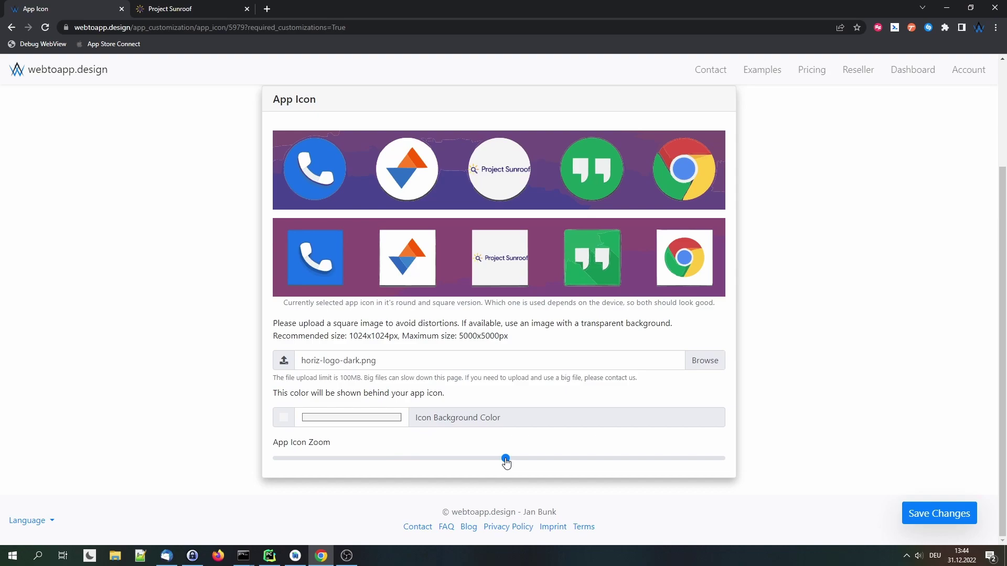
left_click_drag(506, 458, 449, 455)
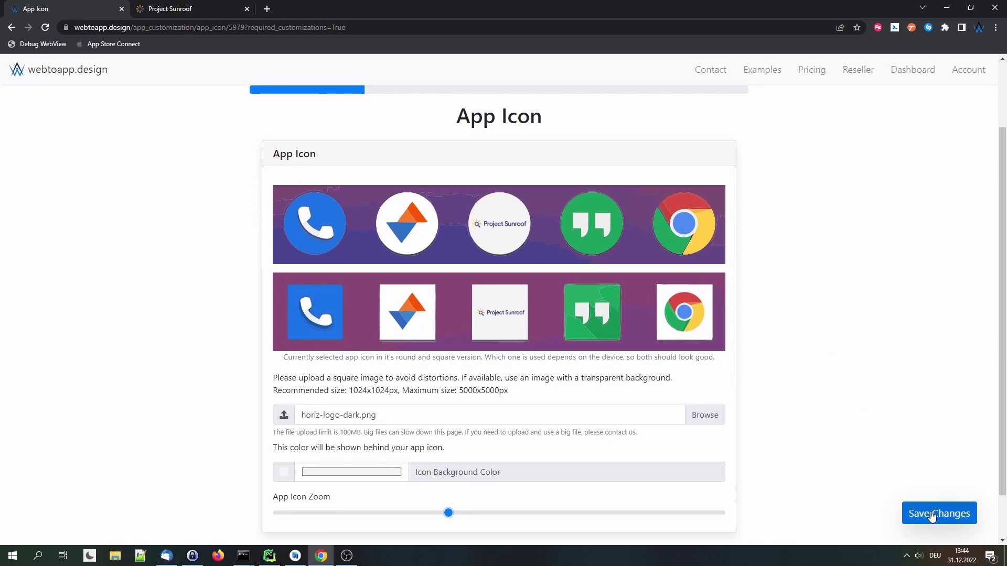
left_click(931, 516)
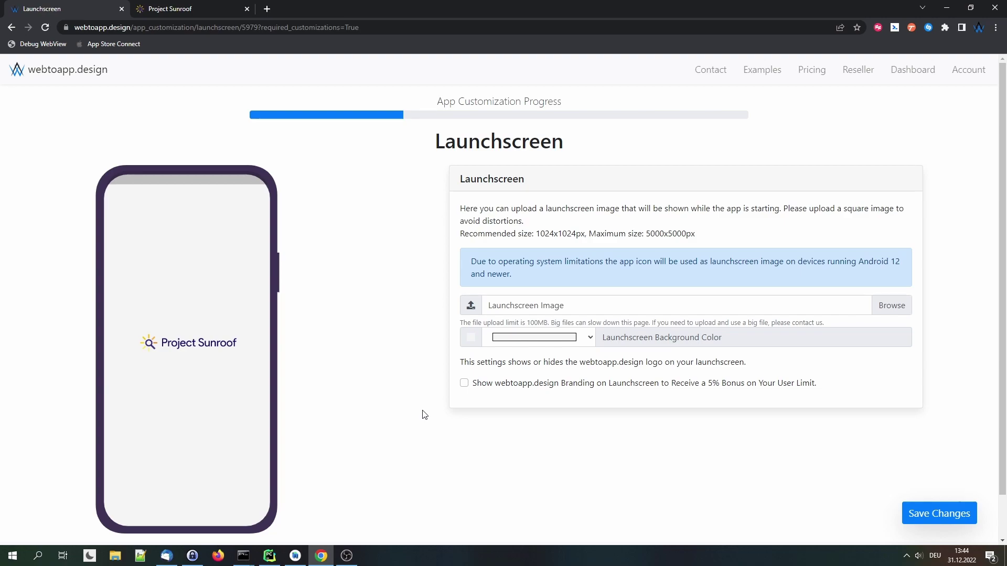
Leave the launchscreen background colour unchanged and save the launchscreen settings.
left_click(474, 340)
left_click(411, 344)
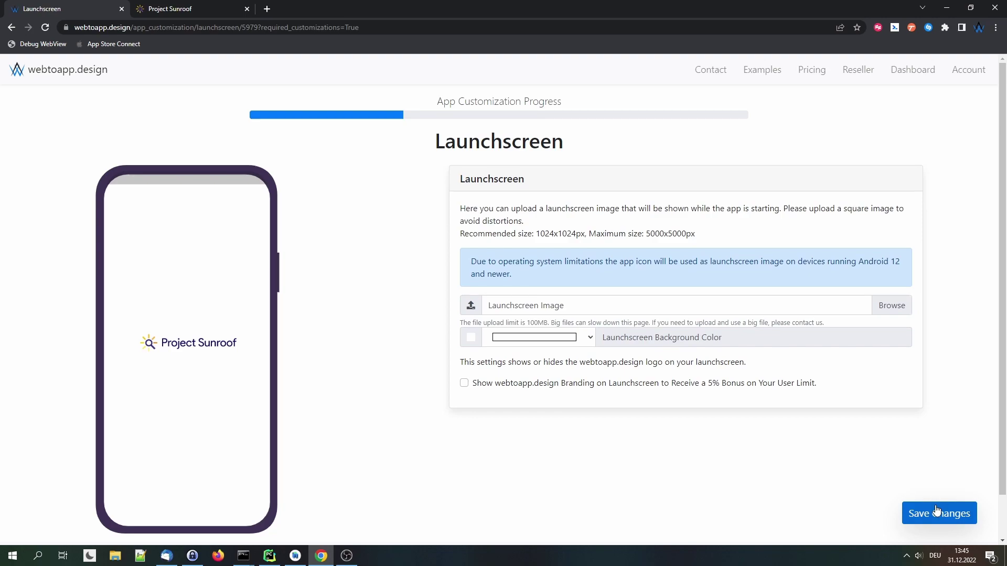
left_click(935, 512)
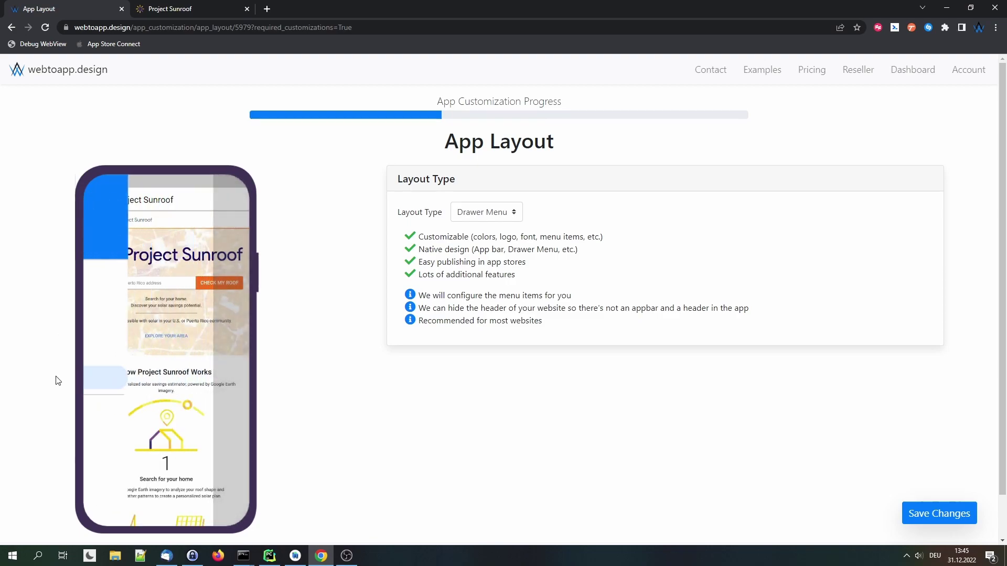
Set the Layout Type dropdown to Just Website.
left_click(480, 219)
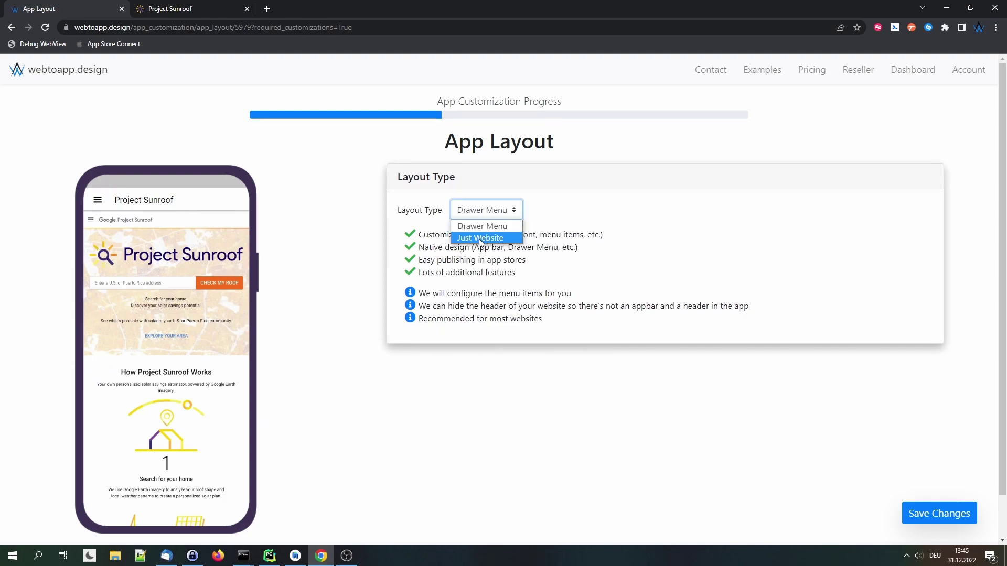
left_click(479, 238)
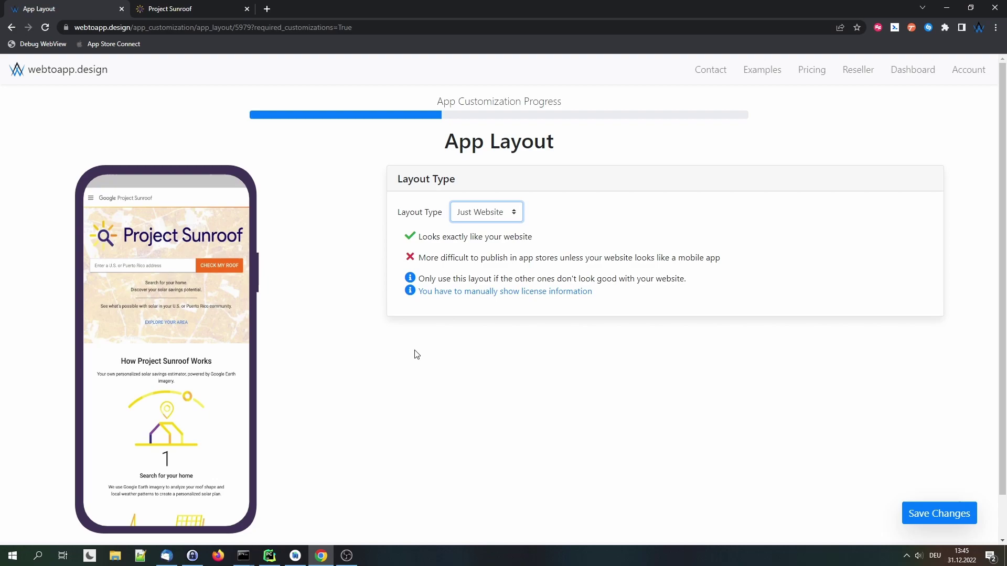
View the Sunroof site in DevTools iPhone XR emulation, then return to the App Layout page.
left_click(203, 15)
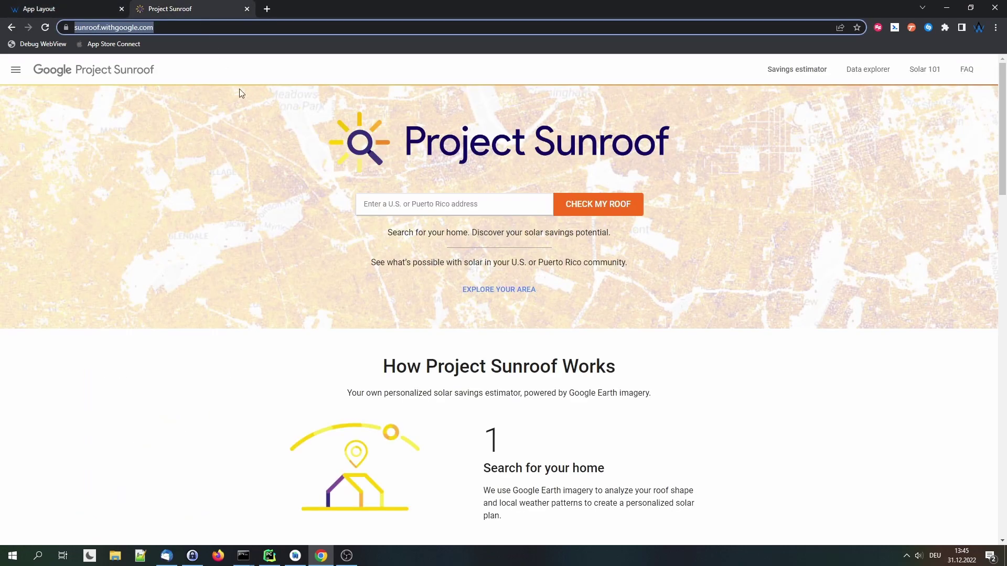
key("ctrl+shift+i")
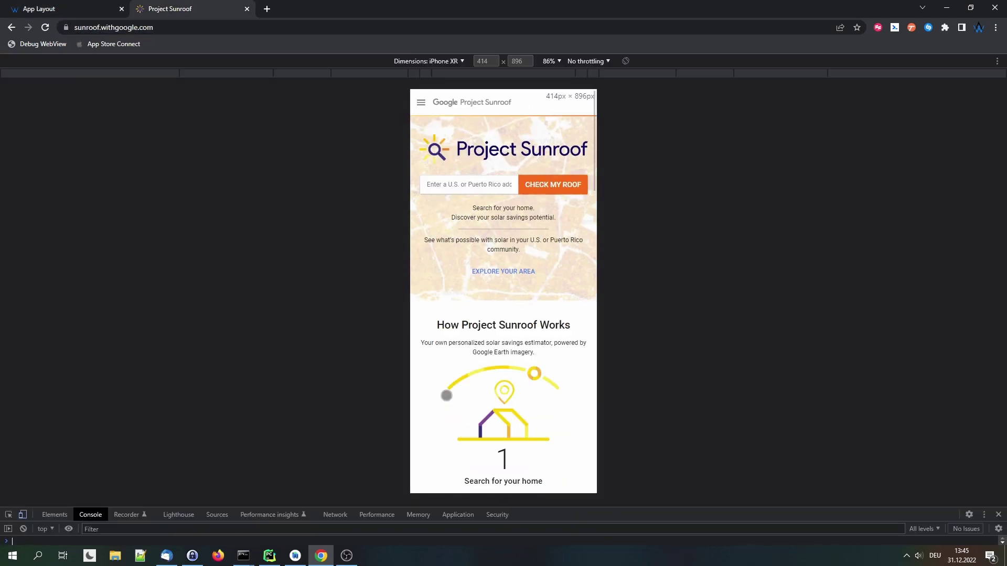
left_click(51, 14)
scroll(382, 180, "down", 1)
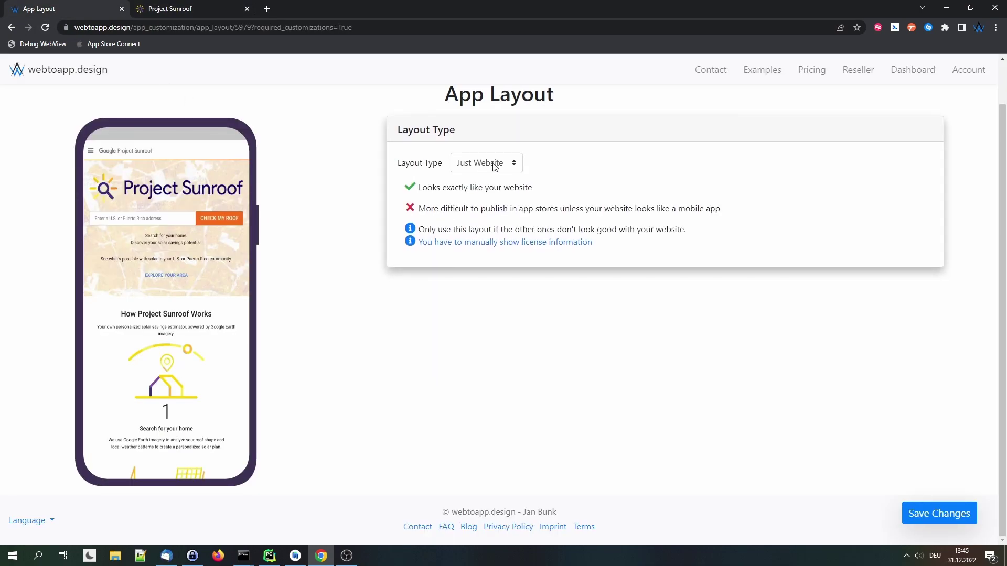
Set Layout Type back to Drawer Menu and go to the Sunroof mobile view.
left_click_drag(419, 208, 726, 210)
left_click(727, 211)
left_click(483, 163)
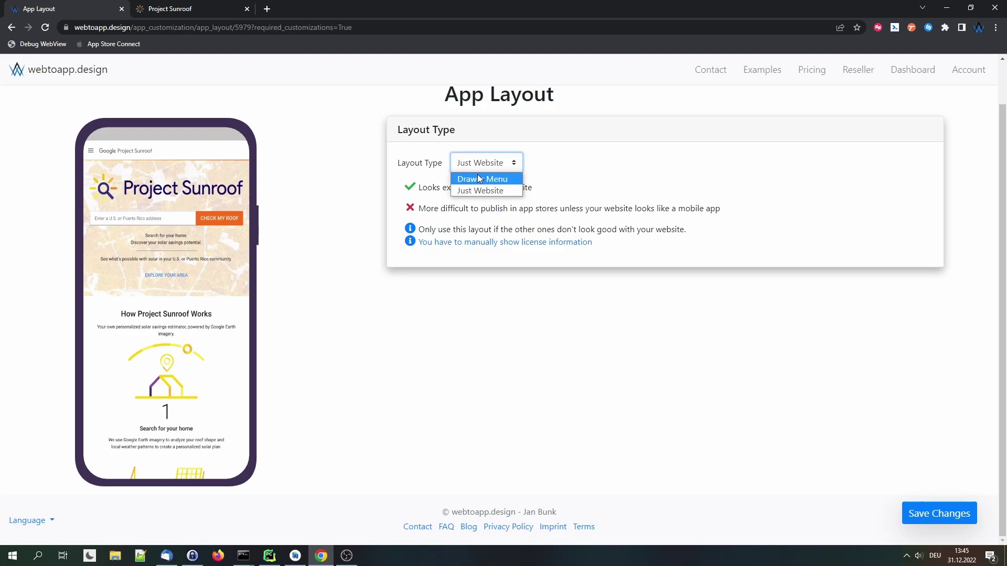
left_click(480, 179)
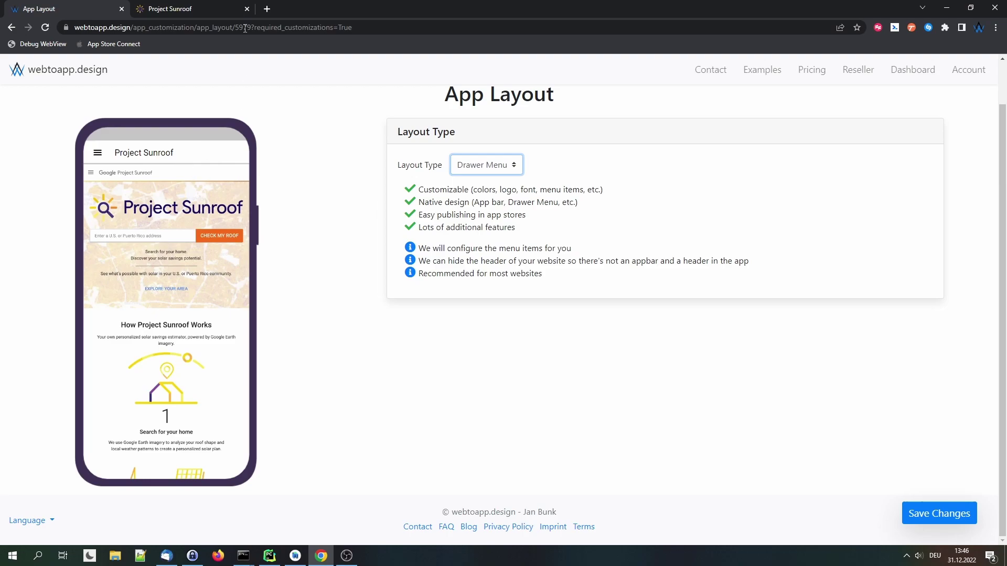
left_click(192, 8)
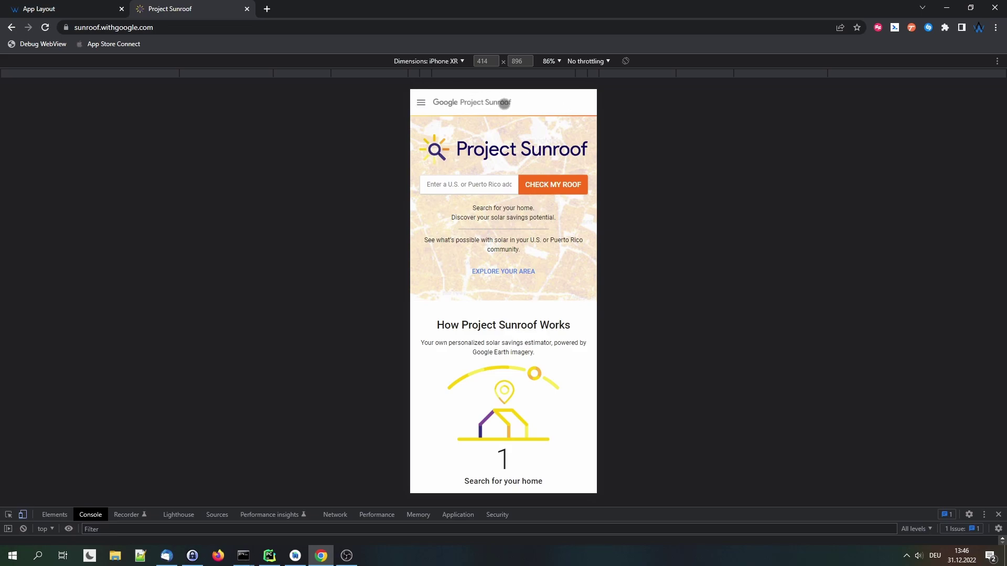
Try the Sunroof site's mobile navigation drawer, then save the Drawer Menu layout on webtoapp.design.
left_click(419, 103)
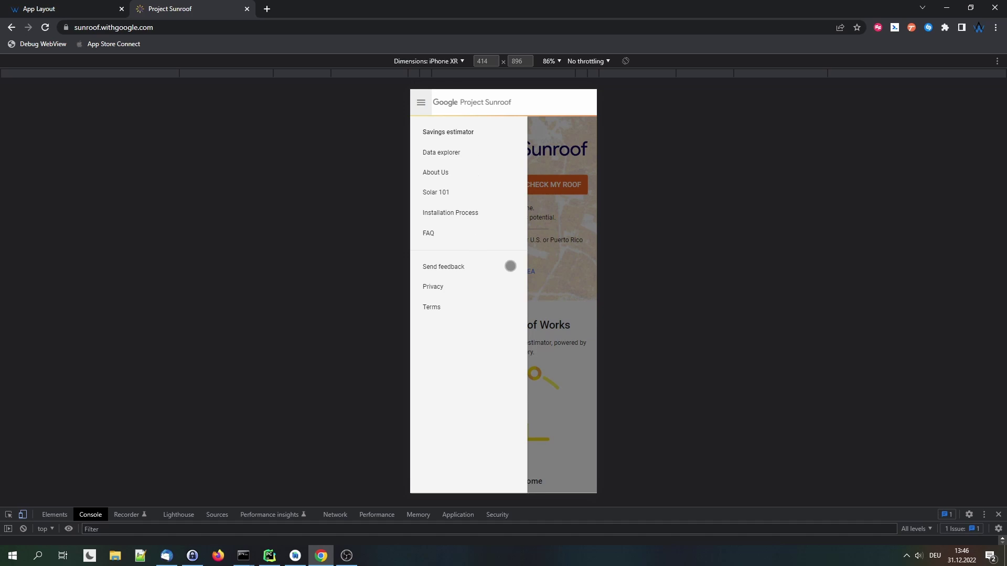
left_click(555, 249)
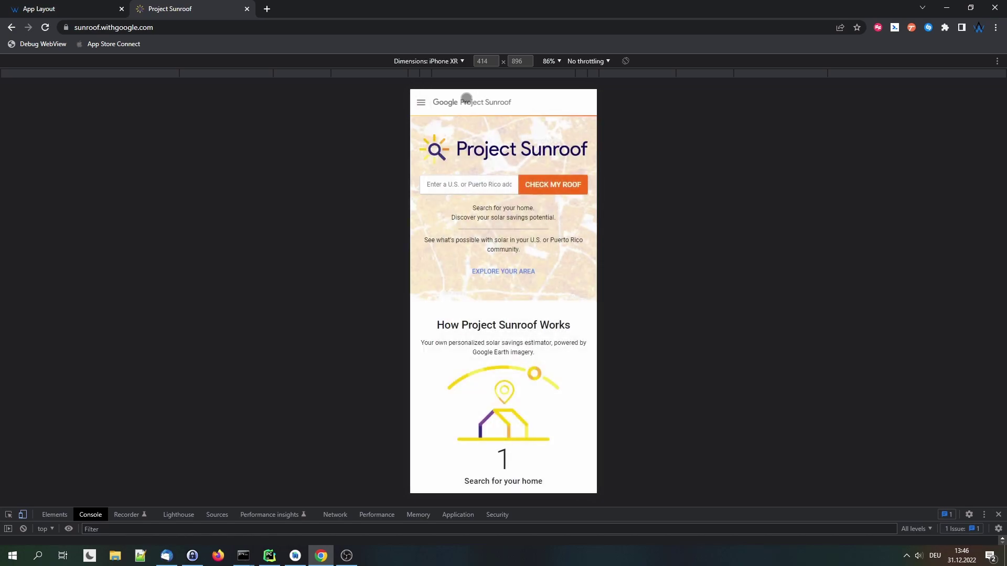
left_click(419, 102)
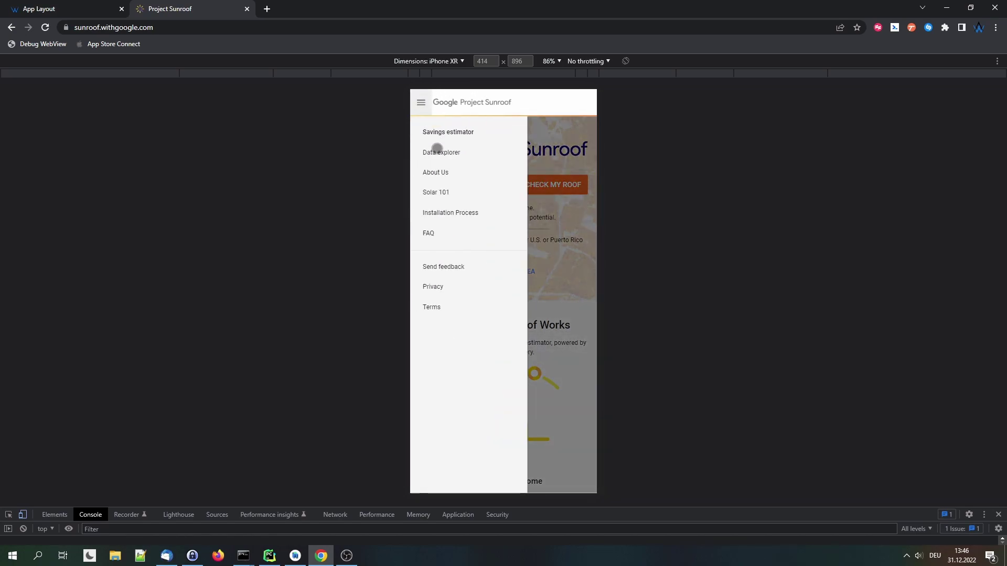
left_click(57, 9)
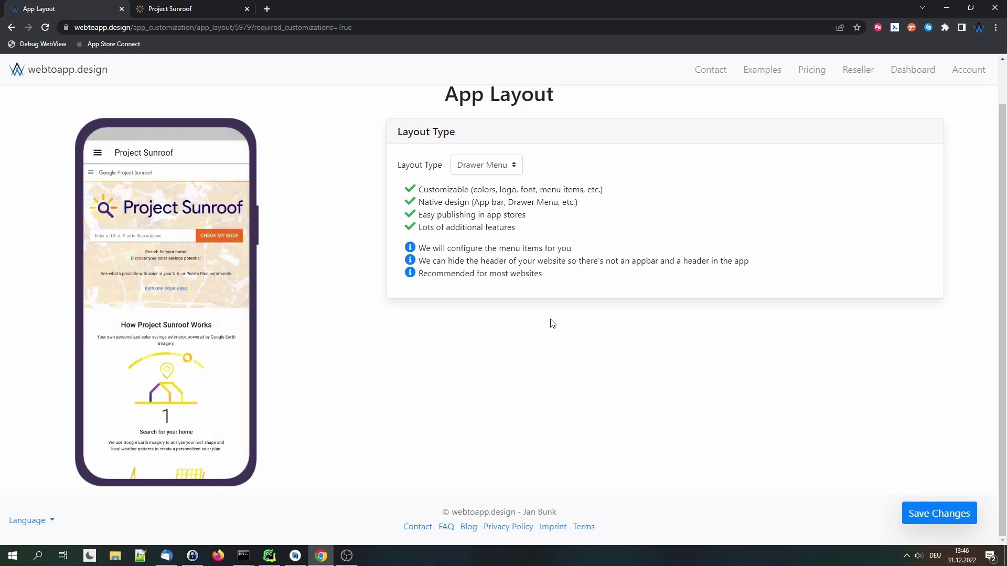
left_click(936, 516)
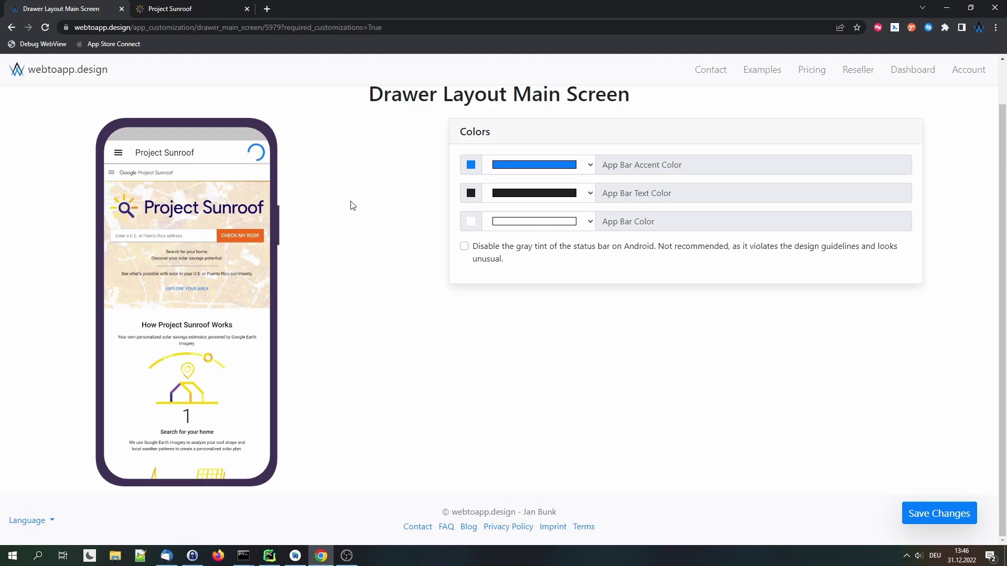
Compare against the Project Sunroof site's mobile layout by closing its open navigation drawer.
left_click(173, 6)
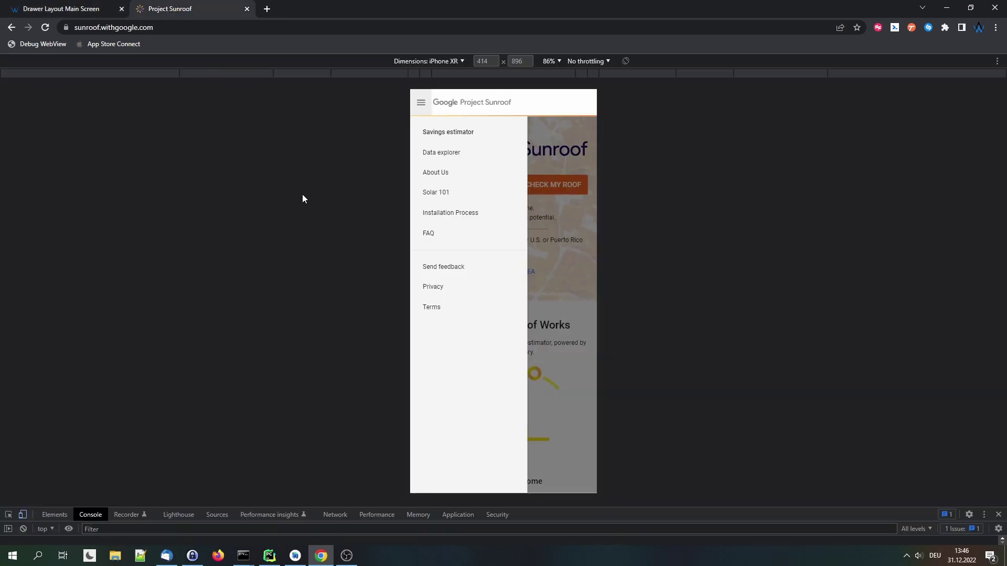
left_click(533, 172)
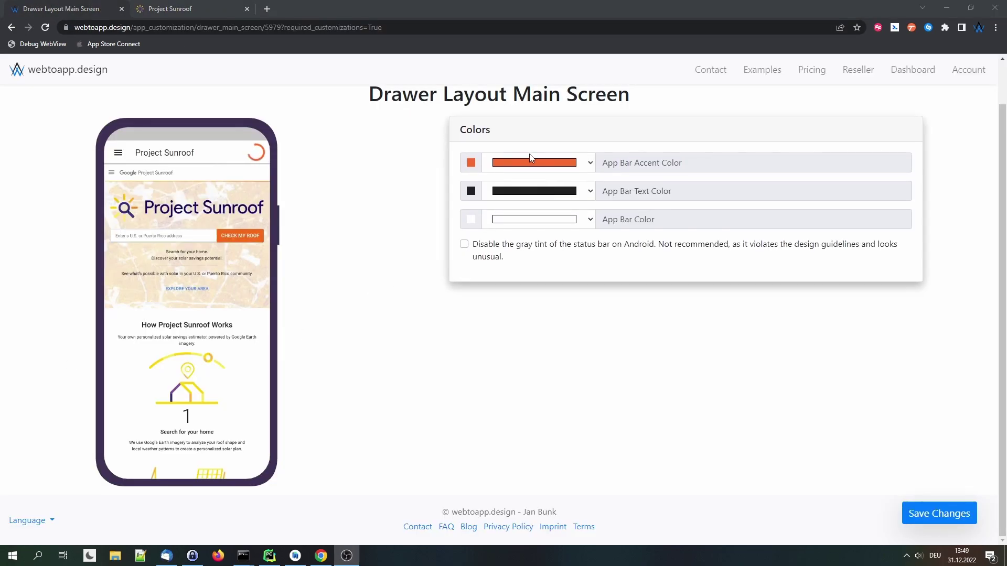
Set the App Bar Accent Color to a custom orange, RGB 247/107/48.
left_click(531, 163)
left_click(536, 203)
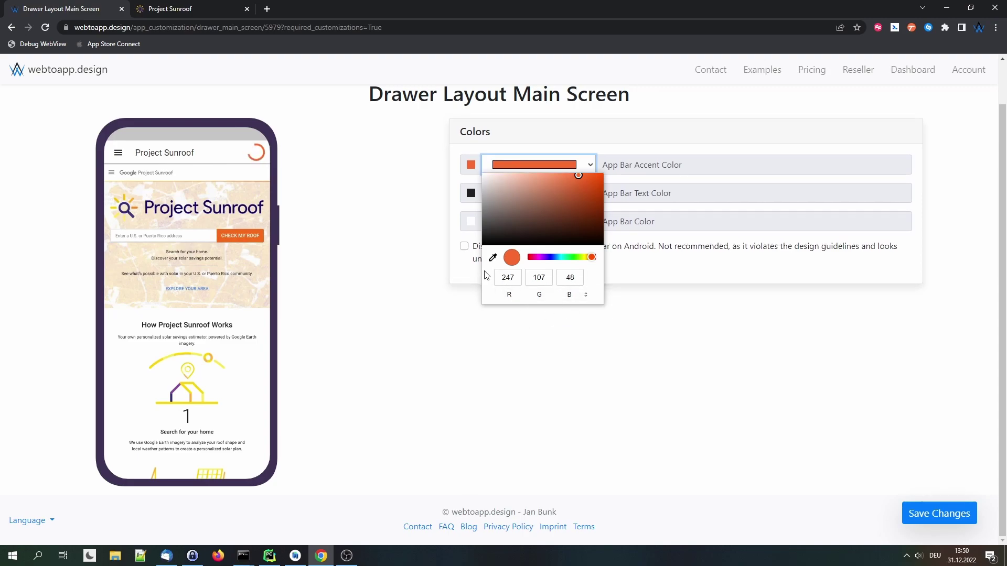
left_click(533, 354)
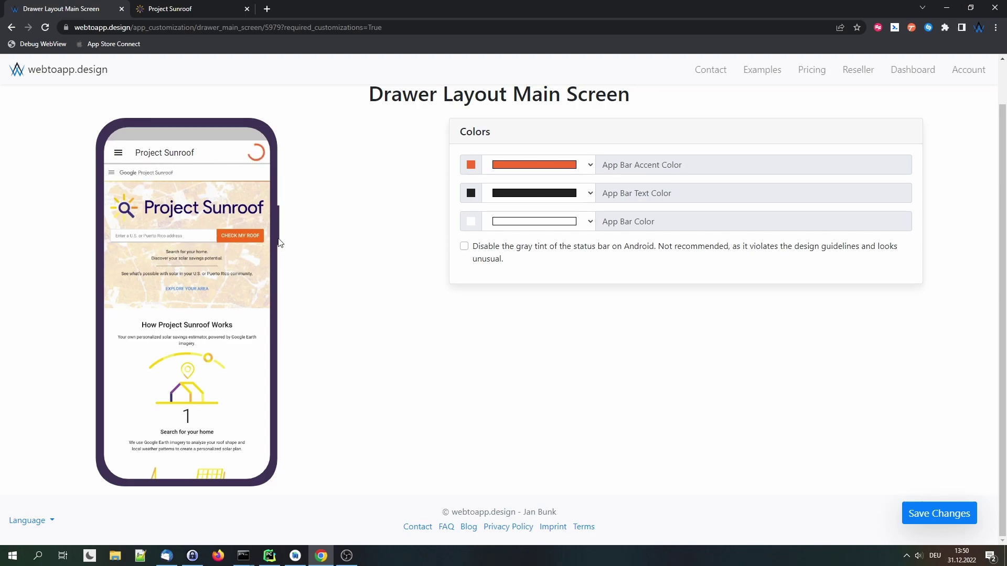
Make the App Bar Text Color grey and save to reach the Drawer Layout Menu Screen.
left_click(469, 192)
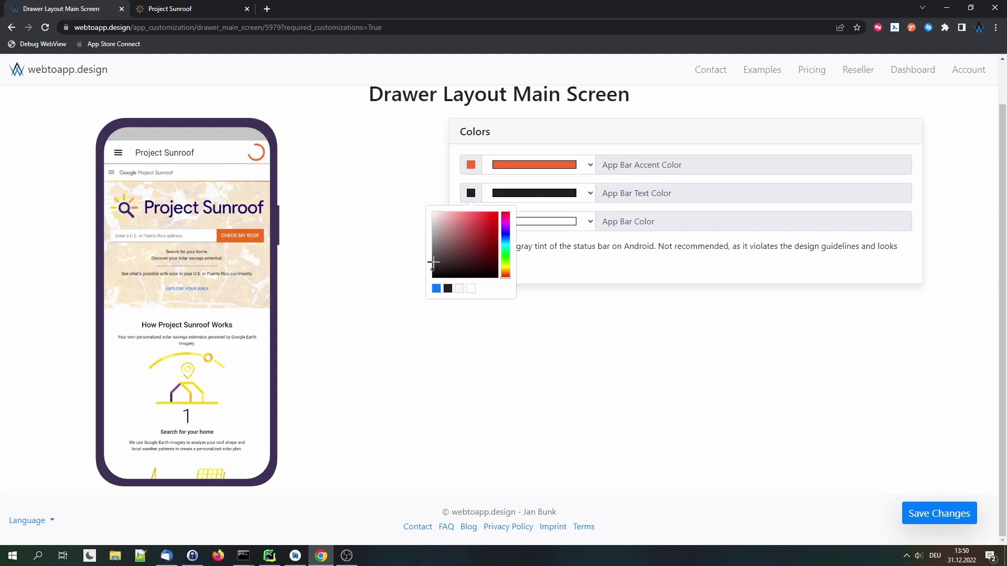
left_click_drag(433, 265, 433, 251)
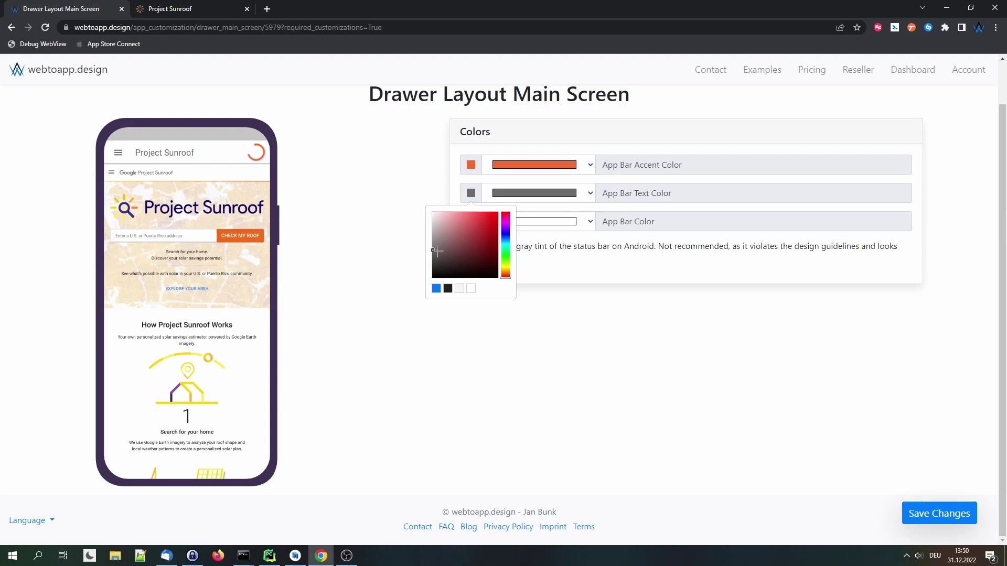
left_click(380, 263)
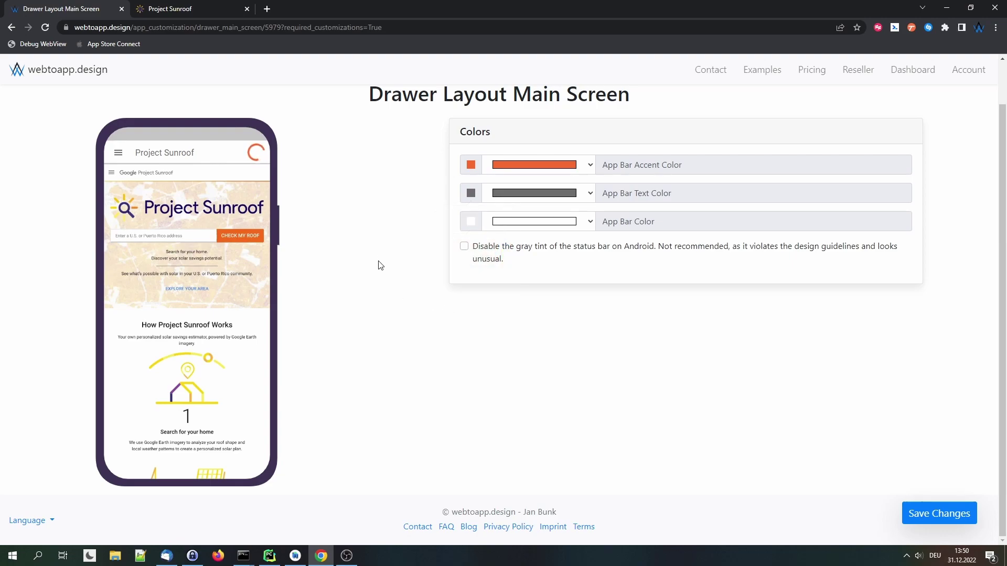
left_click(959, 517)
scroll(401, 333, "down", 1)
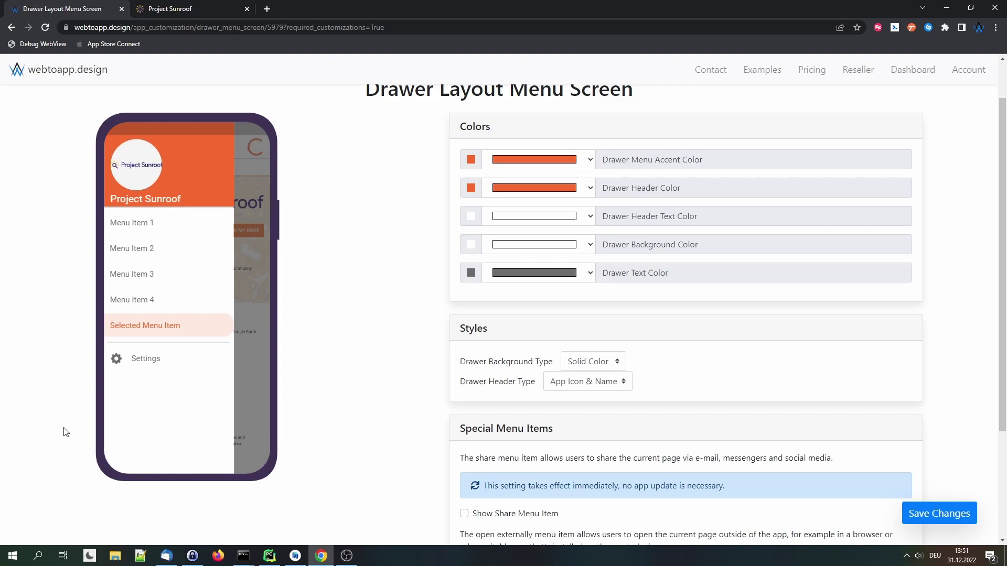
scroll(66, 430, "down", 1)
scroll(74, 429, "up", 1)
scroll(349, 396, "down", 2)
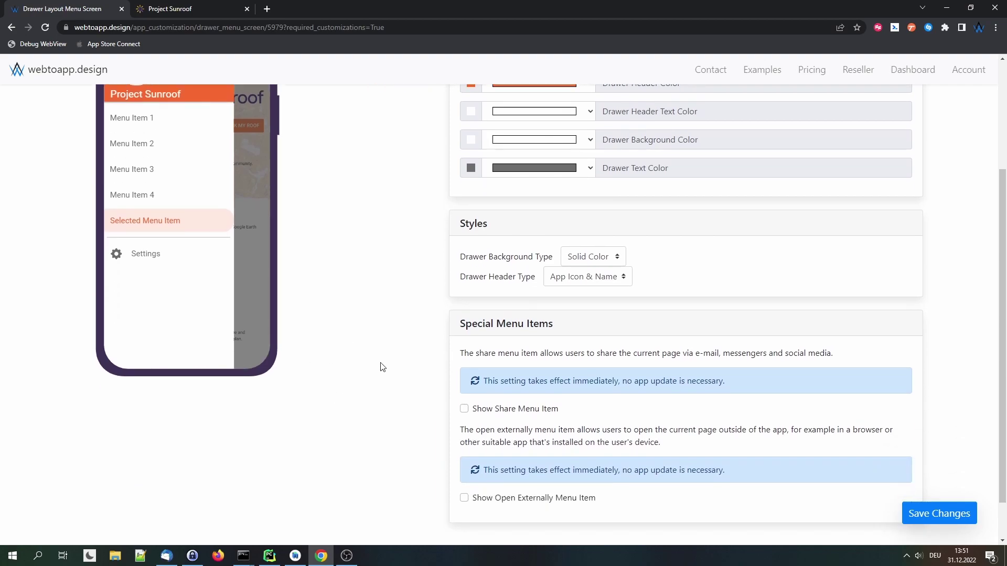
scroll(384, 375, "down", 1)
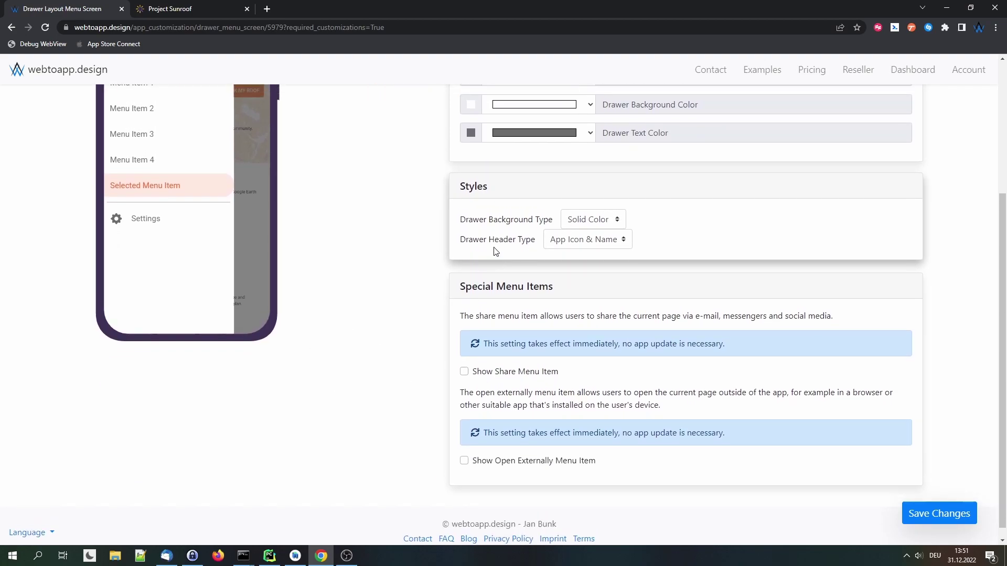
scroll(496, 251, "up", 3)
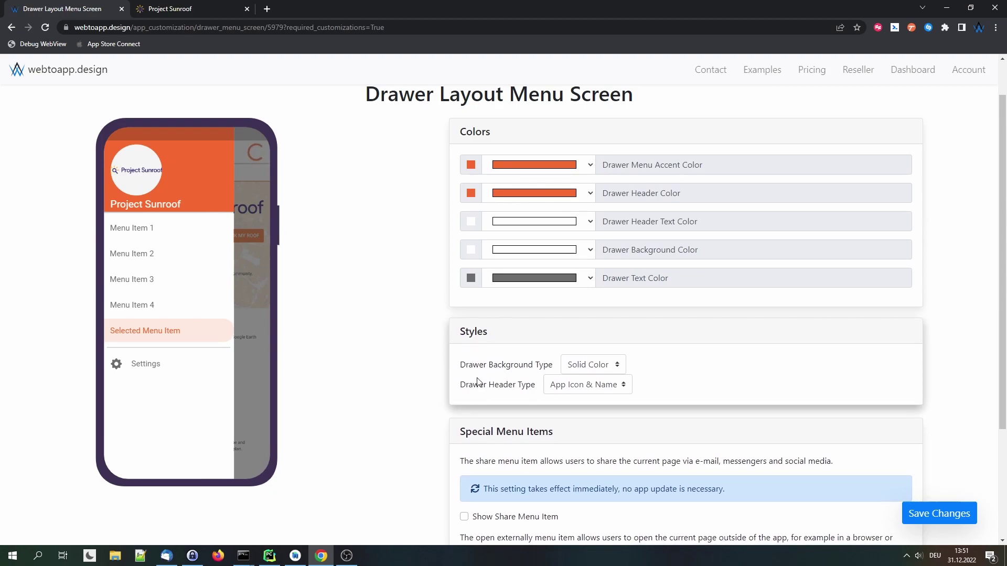
Set the drawer background type to Transparent.
scroll(503, 367, "down", 1)
left_click(581, 312)
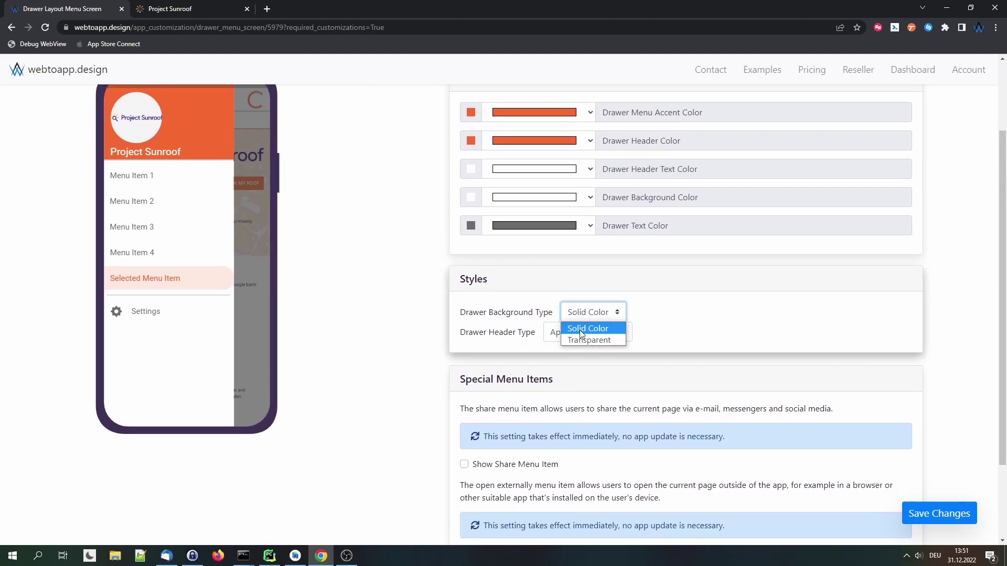
left_click(585, 339)
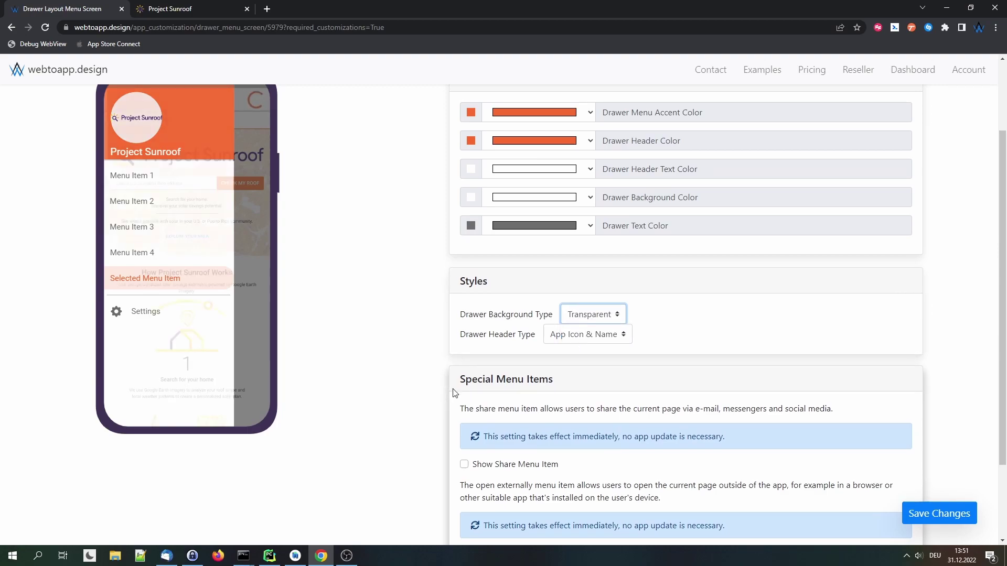
scroll(454, 393, "up", 1)
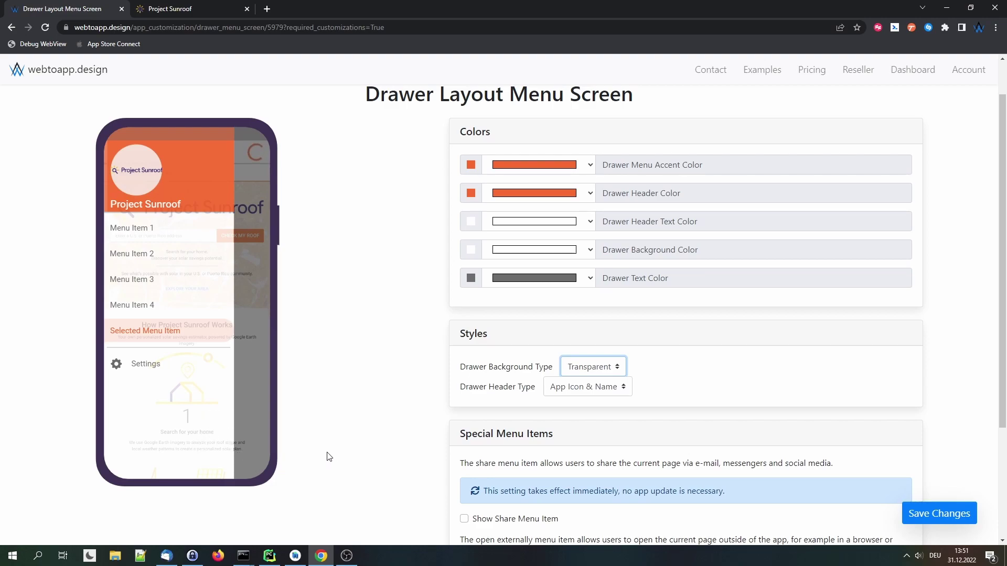
scroll(329, 457, "down", 2)
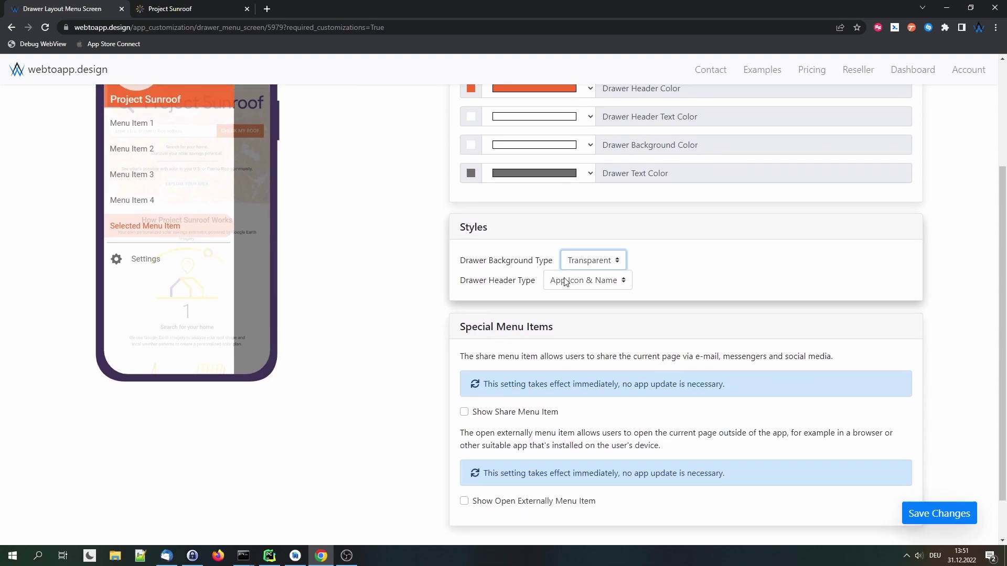
scroll(483, 289, "up", 2)
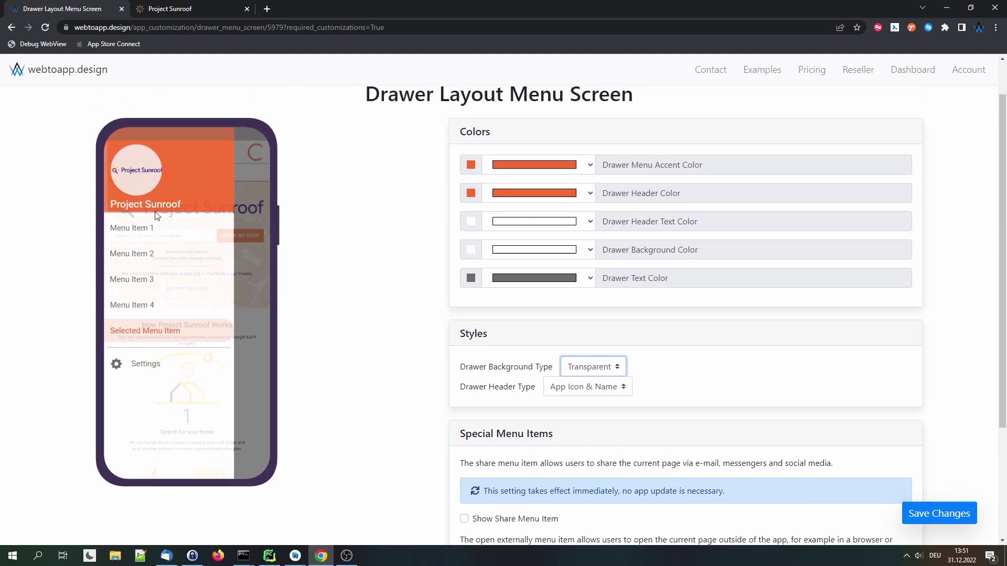
Set Drawer Header Type to Logo and upload horiz-logo-dark.png.
left_click(570, 386)
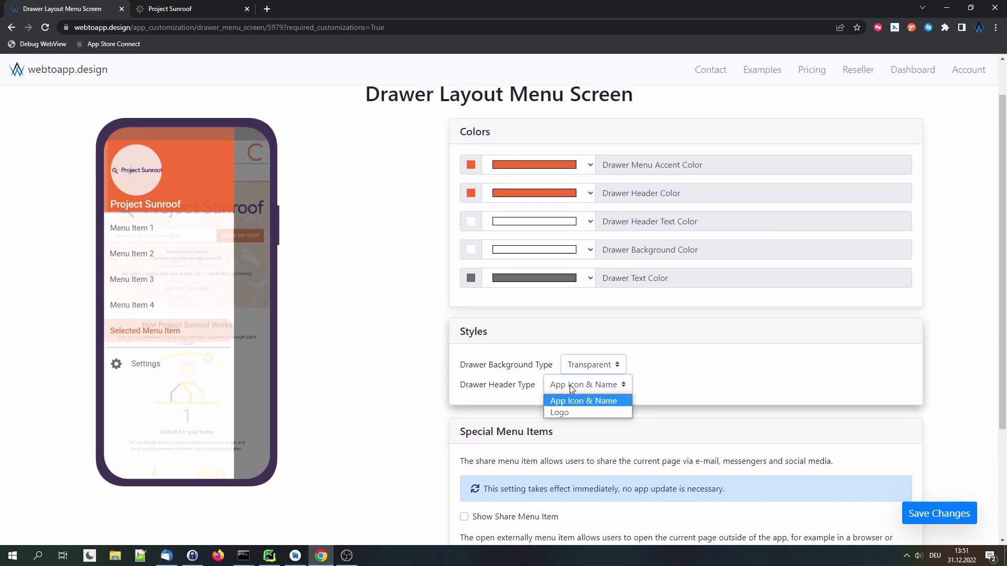
left_click(568, 413)
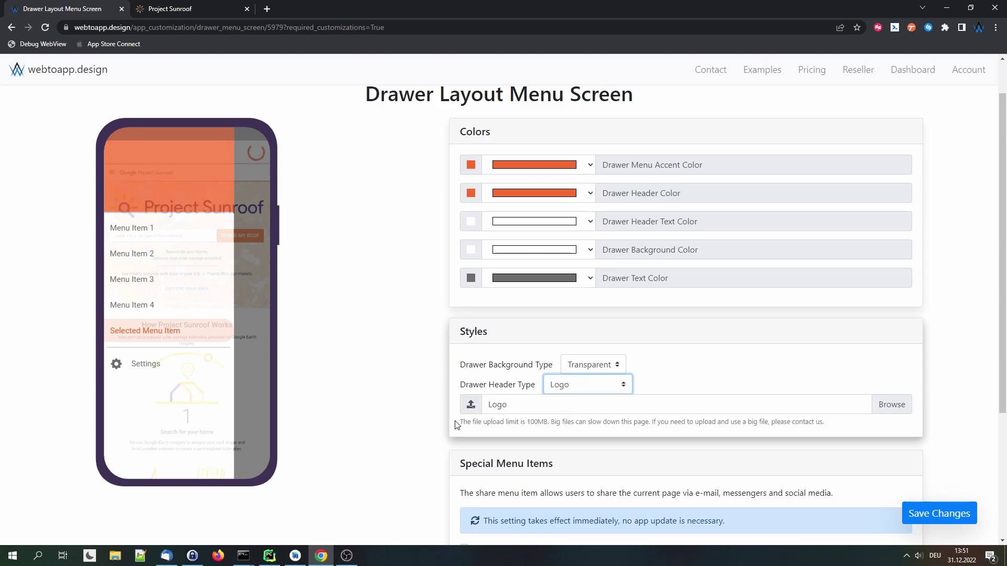
left_click(513, 412)
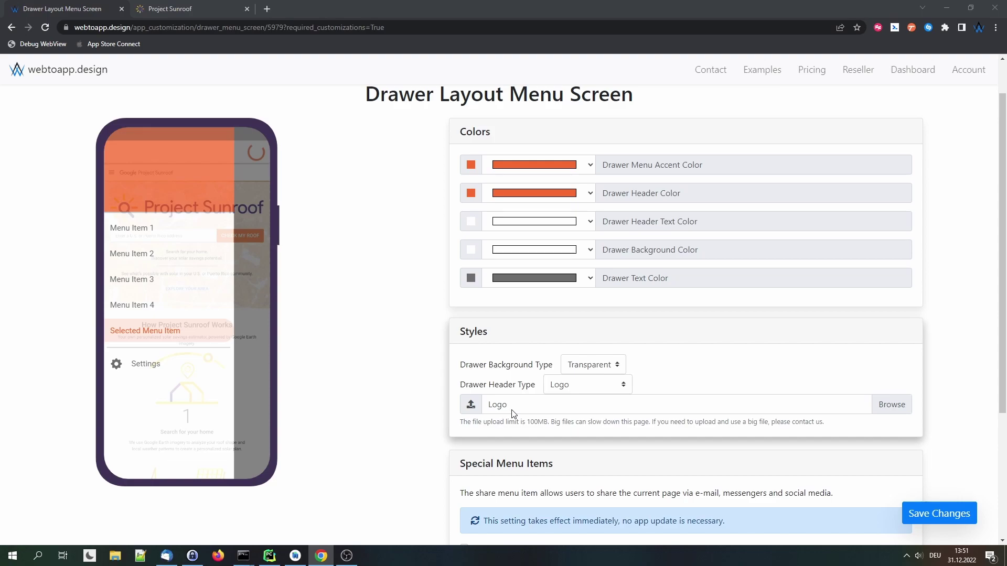
double_click(181, 184)
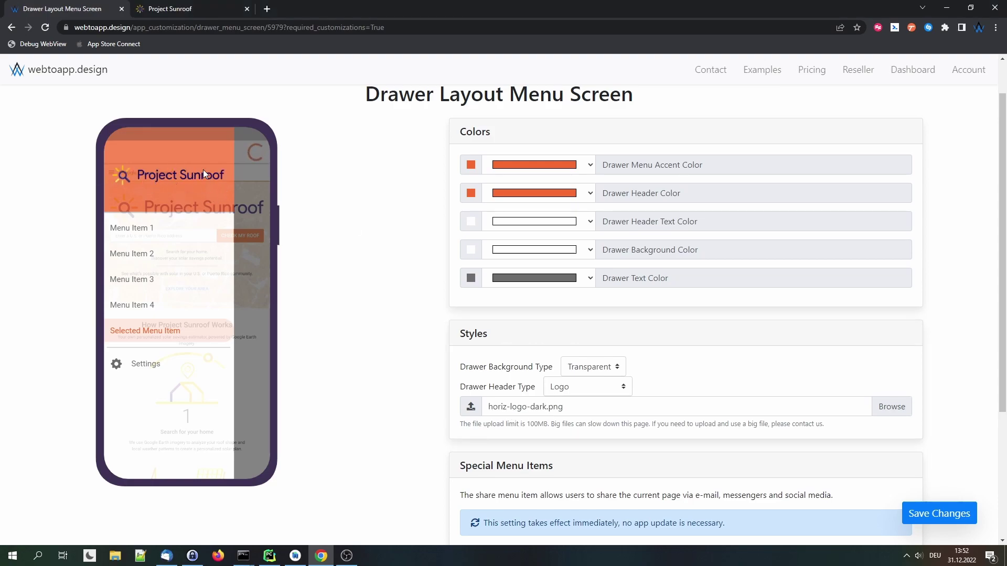
Set the Drawer Header Color to white.
scroll(371, 322, "up", 1)
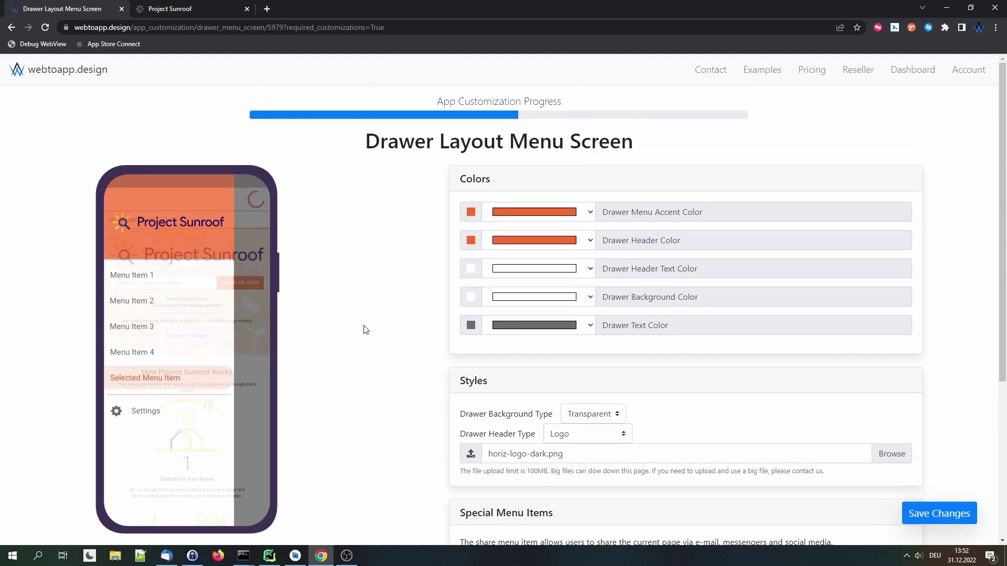
left_click(471, 237)
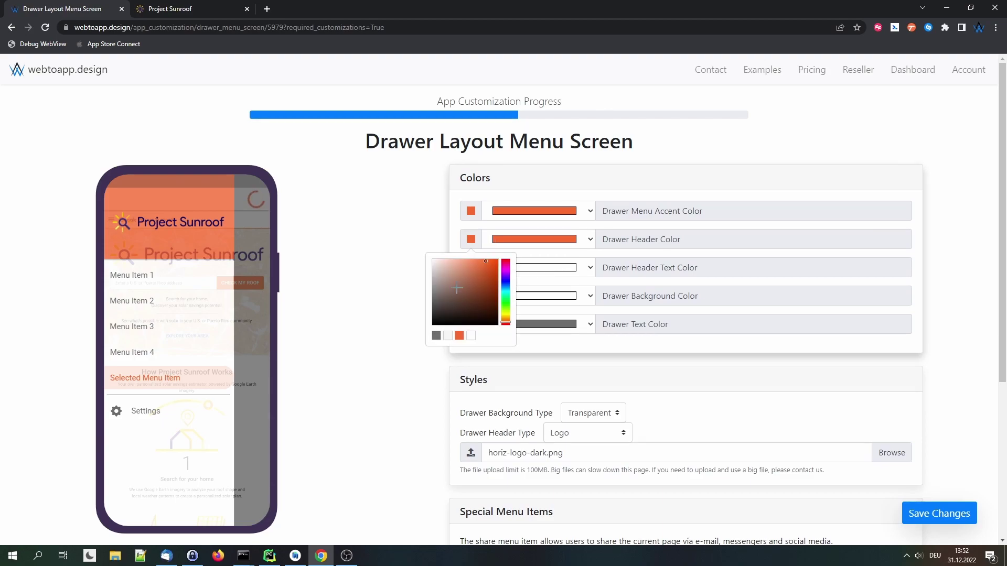
left_click(471, 337)
left_click(374, 251)
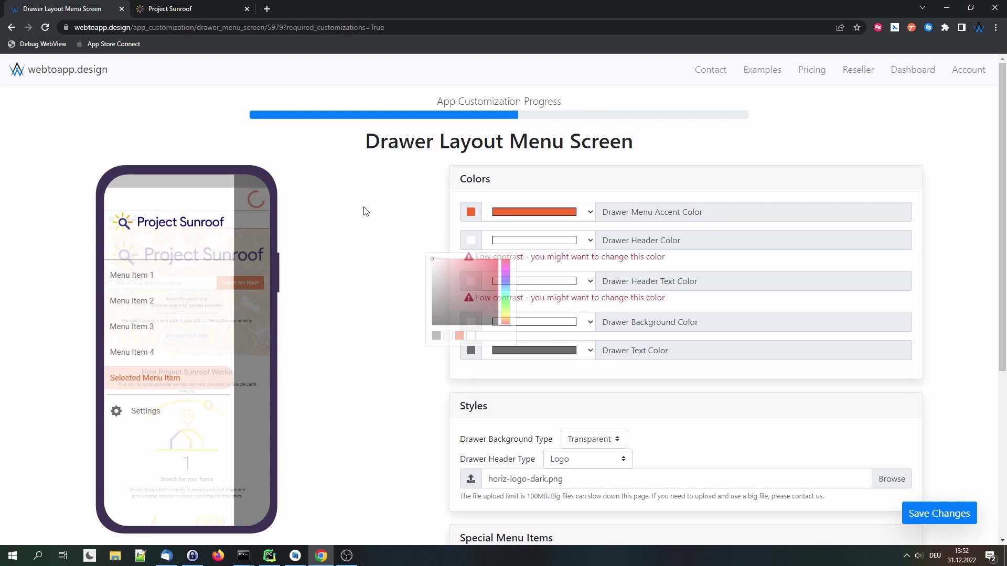
scroll(371, 220, "down", 1)
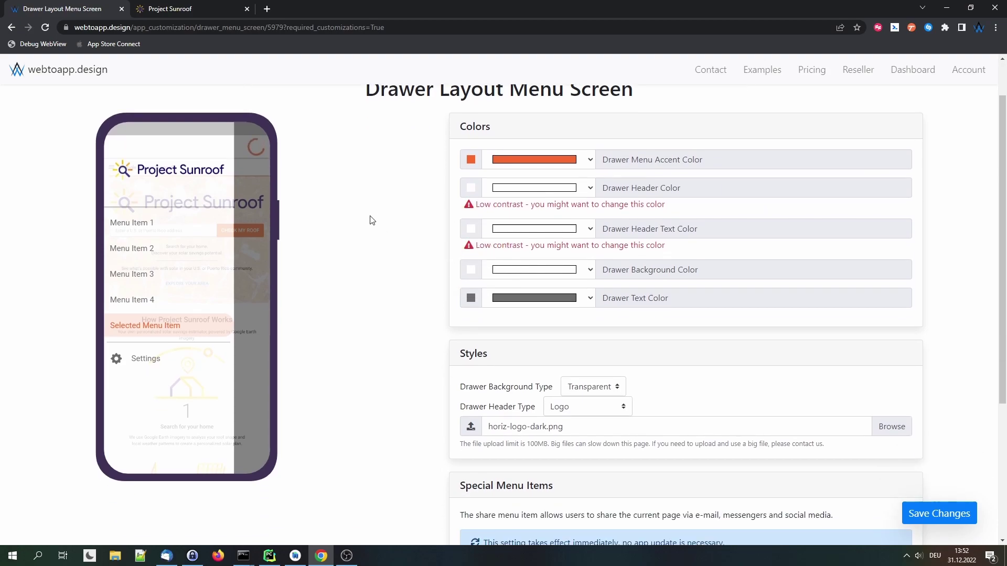
scroll(370, 221, "down", 3)
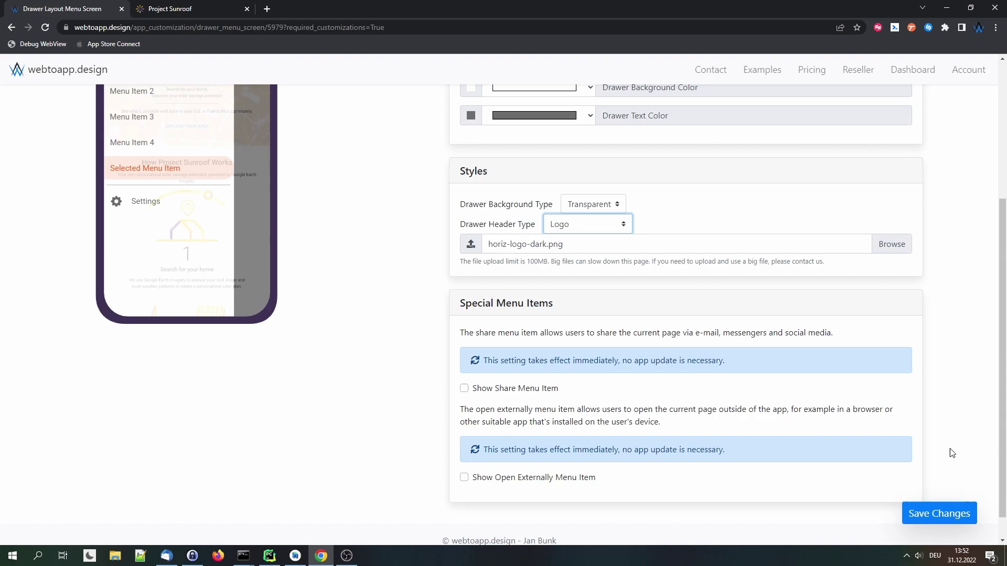
Turn on Show Share Menu Item to add a Share Page drawer entry.
left_click(480, 388)
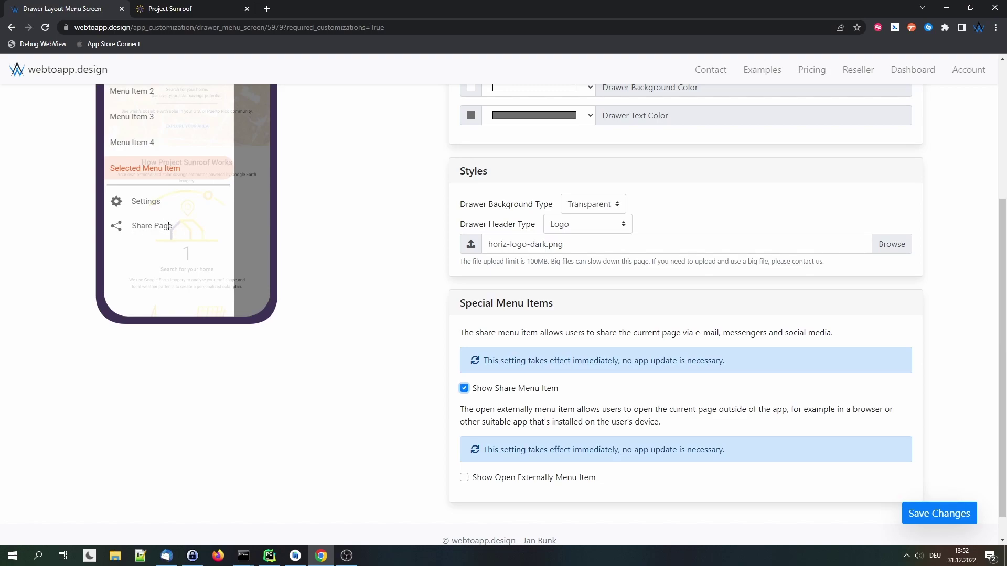
scroll(257, 353, "up", 3)
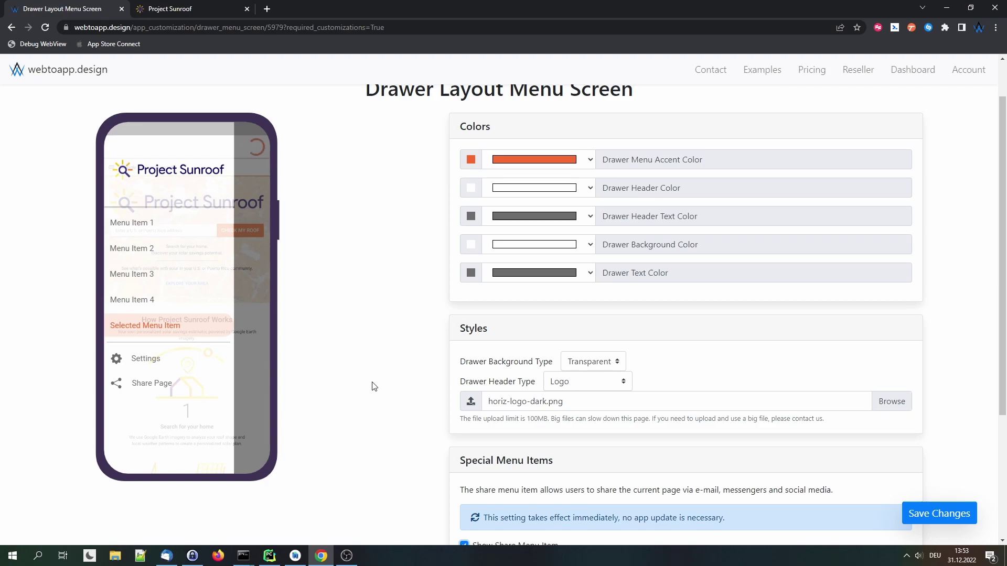
scroll(374, 387, "down", 2)
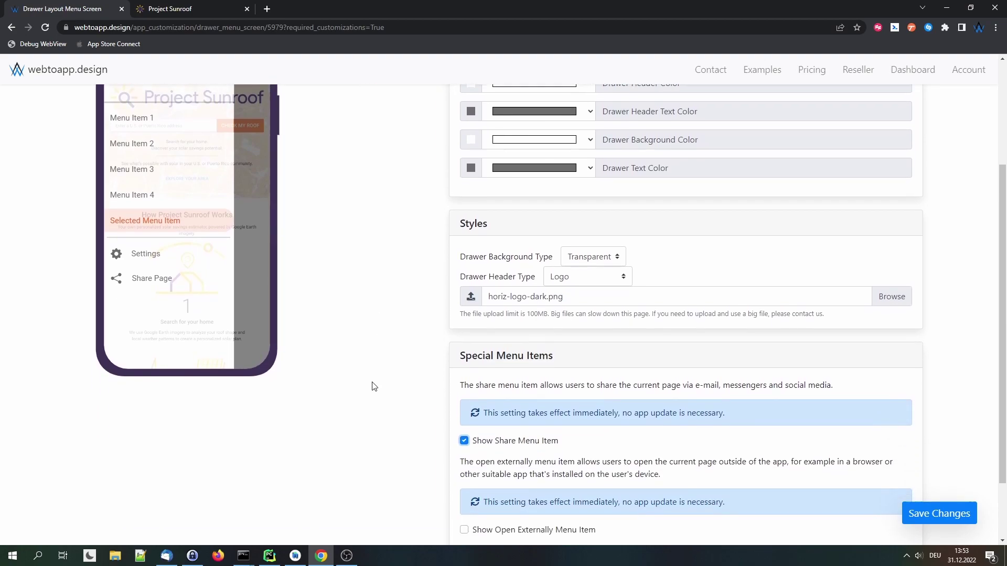
scroll(374, 387, "down", 1)
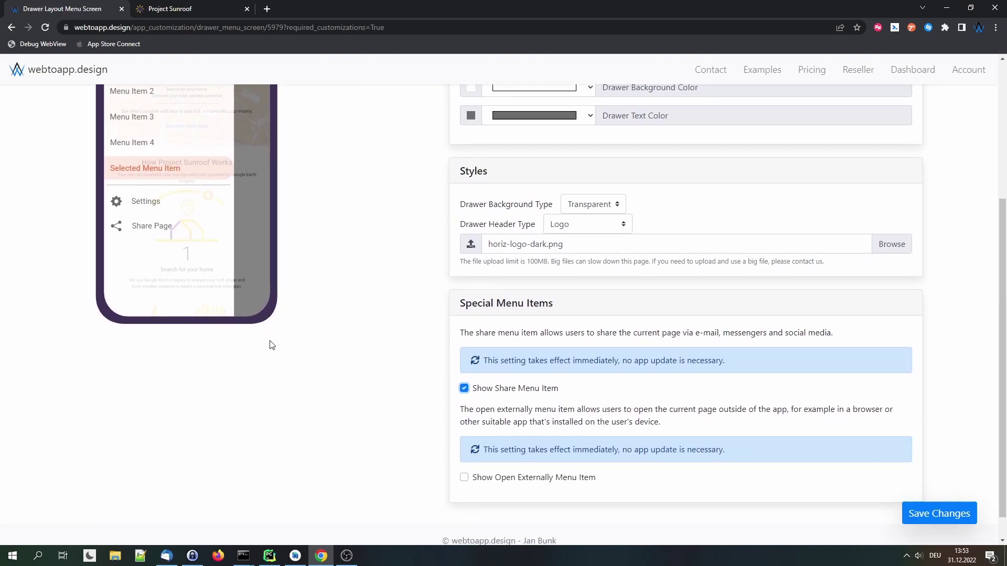
scroll(315, 367, "down", 1)
Leave Show Open Externally Menu Item unchecked after briefly enabling it.
left_click(488, 451)
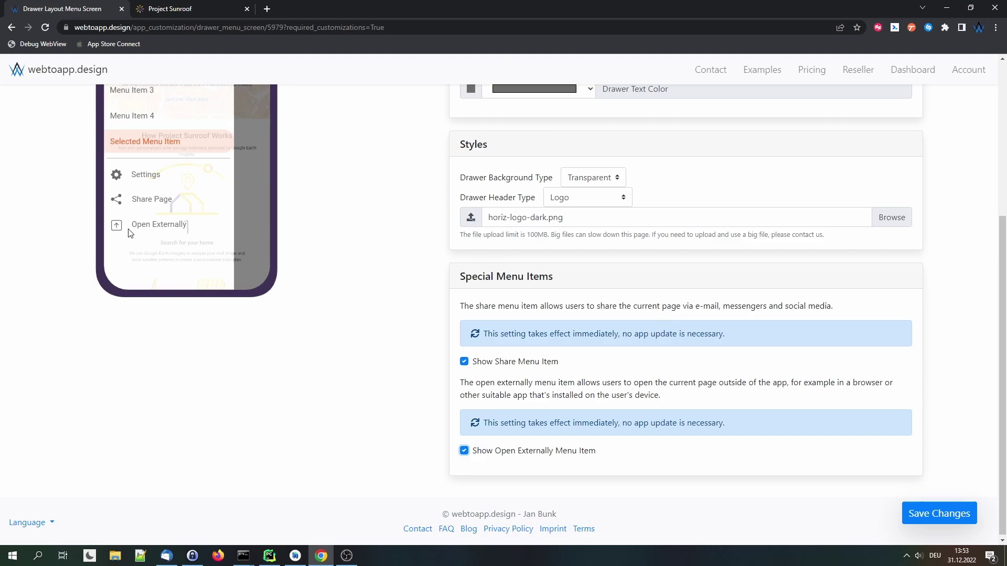
scroll(202, 355, "up", 2)
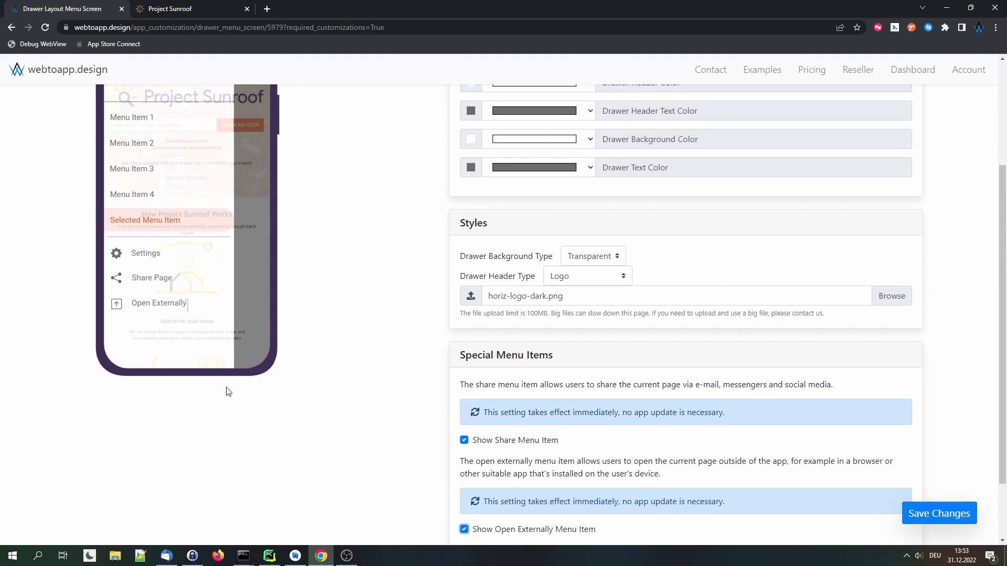
scroll(254, 342, "up", 1)
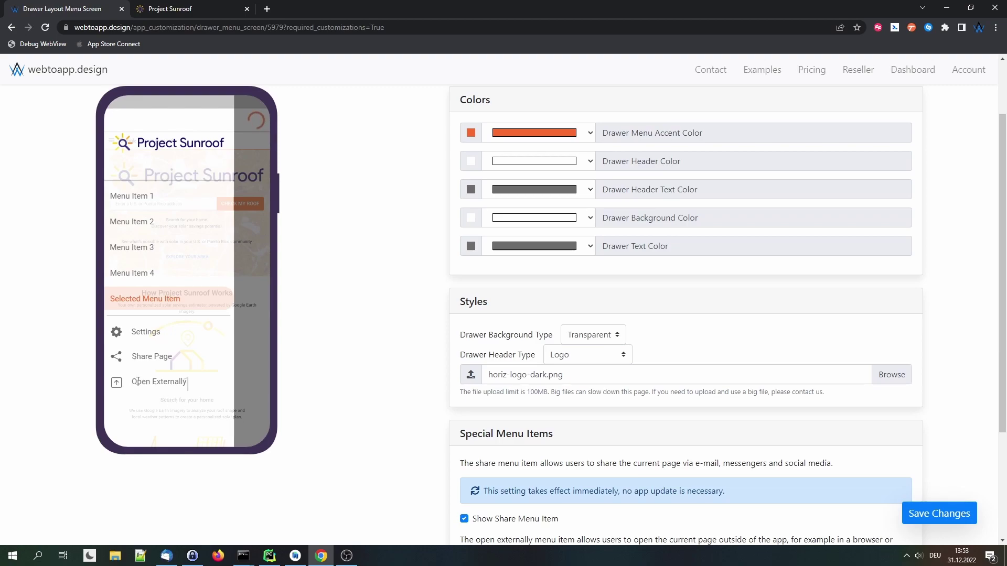
scroll(338, 416, "down", 1)
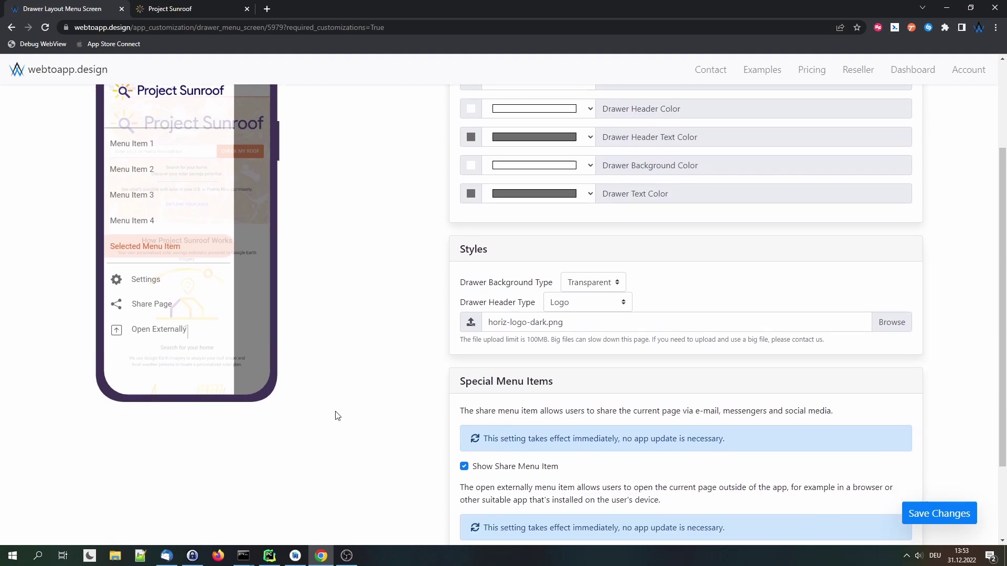
scroll(338, 414, "down", 2)
left_click(464, 450)
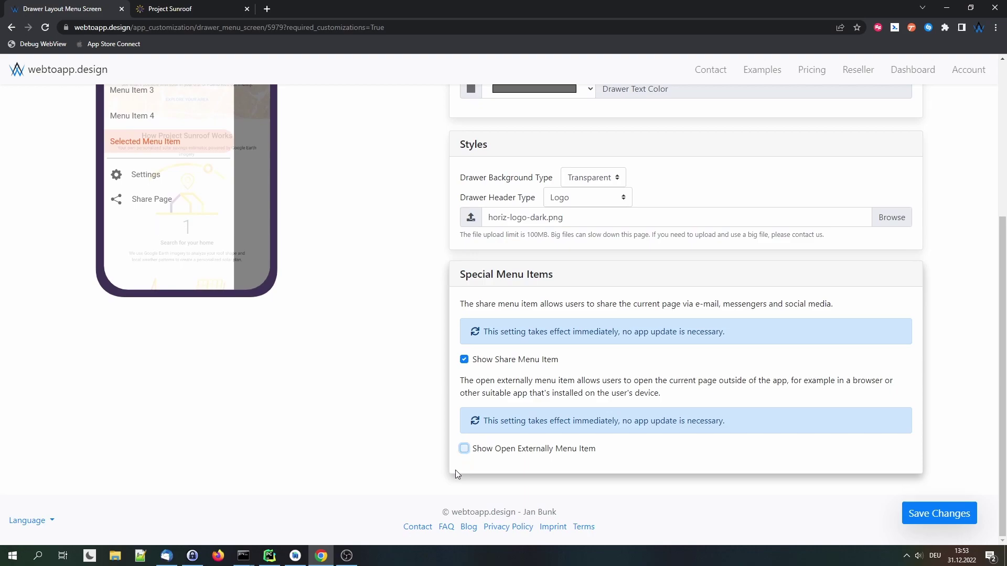
scroll(362, 455, "up", 4)
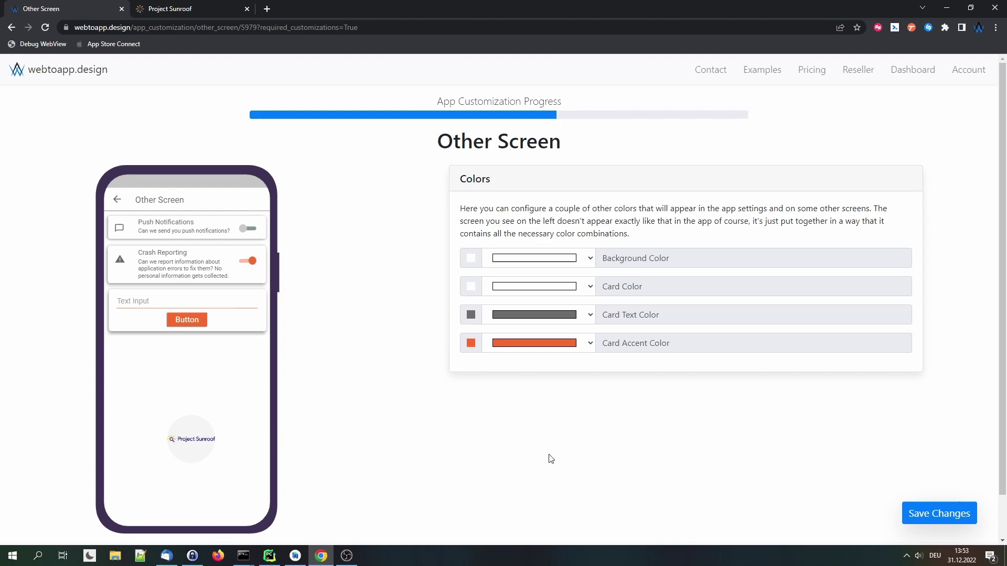
Save the Other Screen step, keep English as primary app language, and save again.
scroll(872, 496, "down", 1)
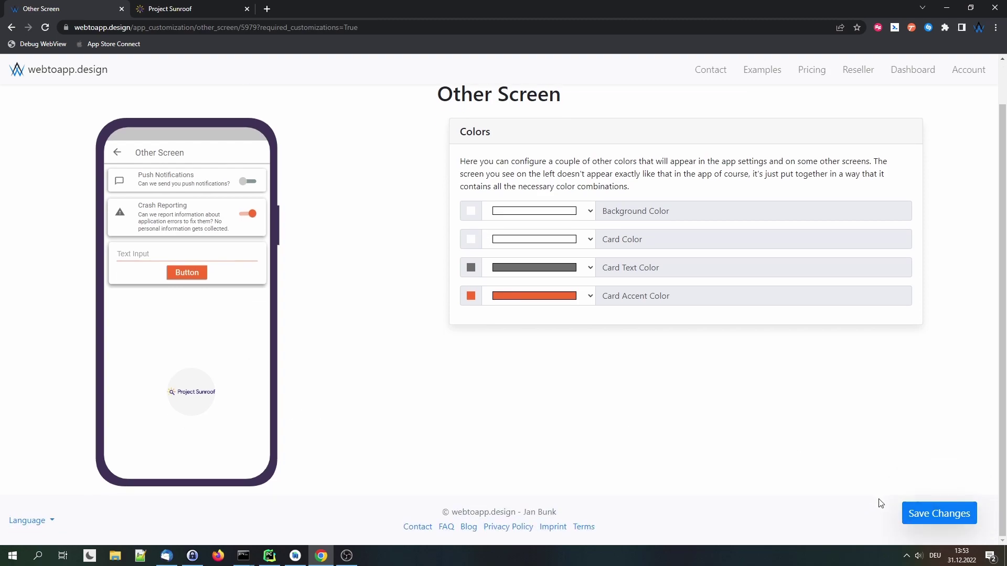
scroll(884, 503, "up", 1)
left_click(950, 515)
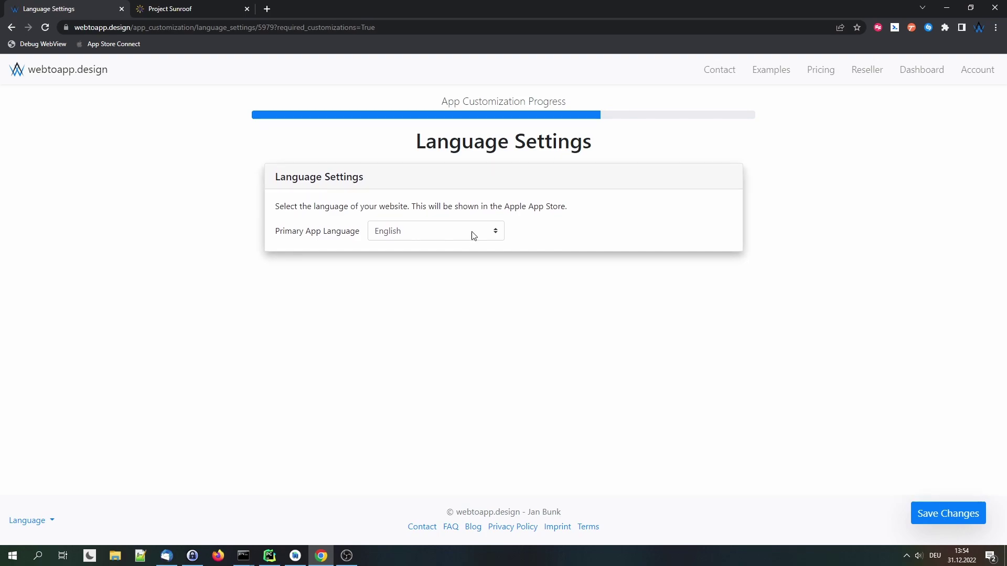
left_click(410, 229)
left_click(289, 237)
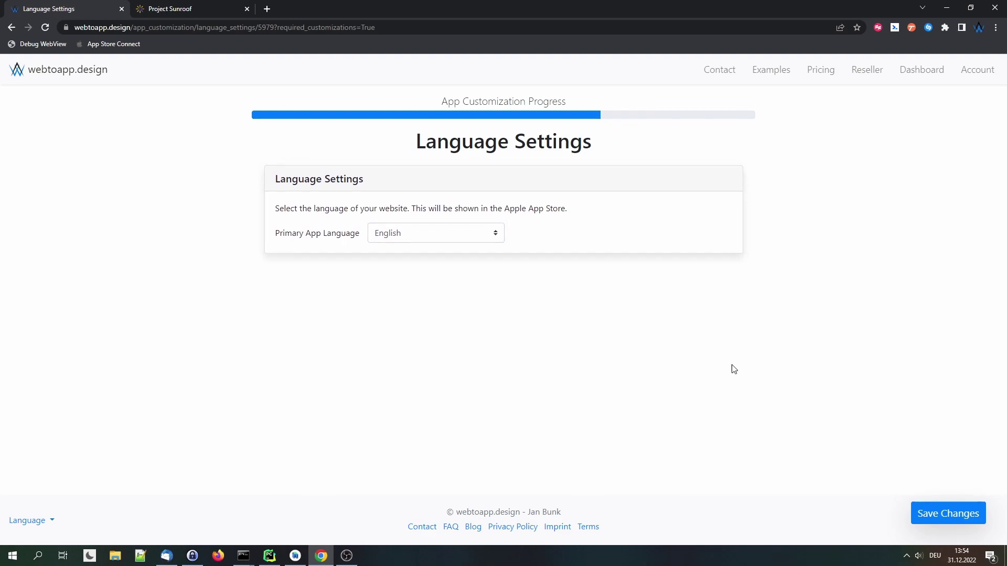
left_click(945, 525)
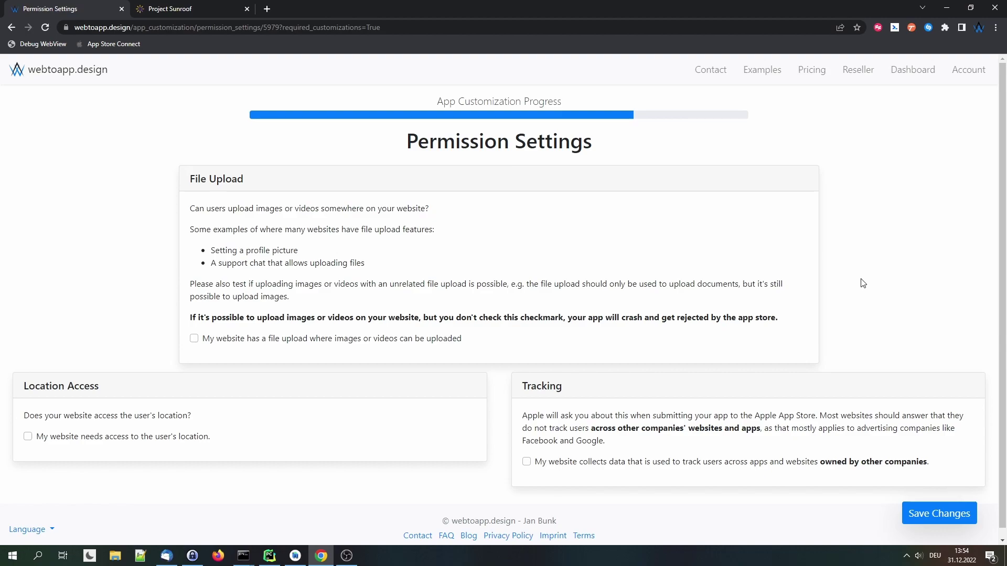
Leave the image/video file upload permission unchecked after reviewing the permission options.
left_click(239, 336)
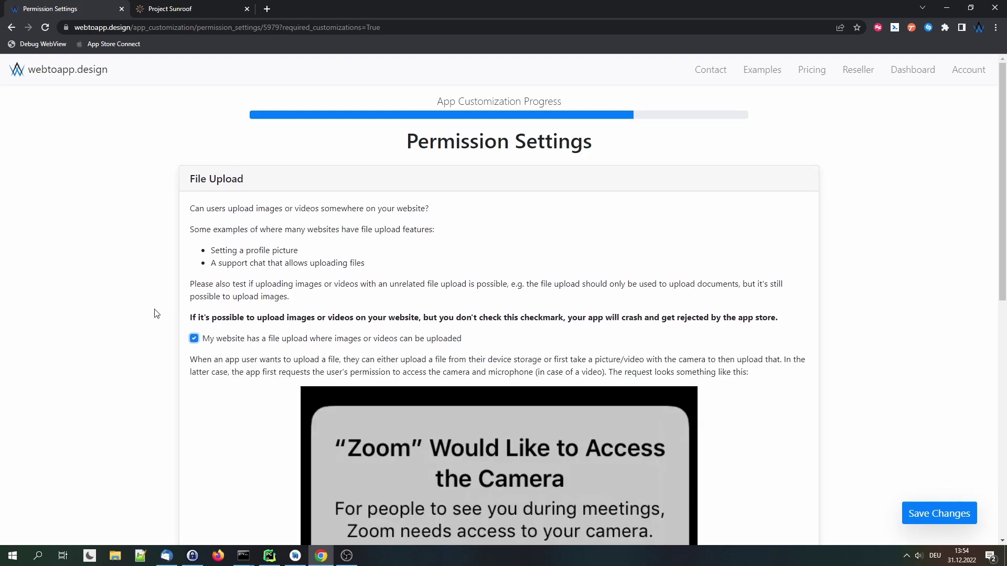
scroll(156, 314, "down", 3)
scroll(194, 304, "down", 1)
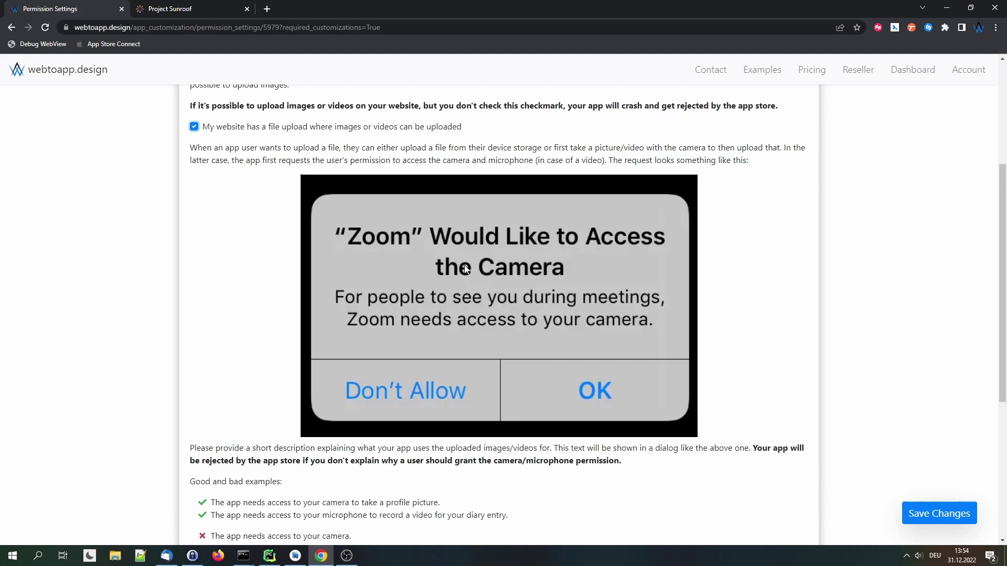
scroll(498, 279, "down", 1)
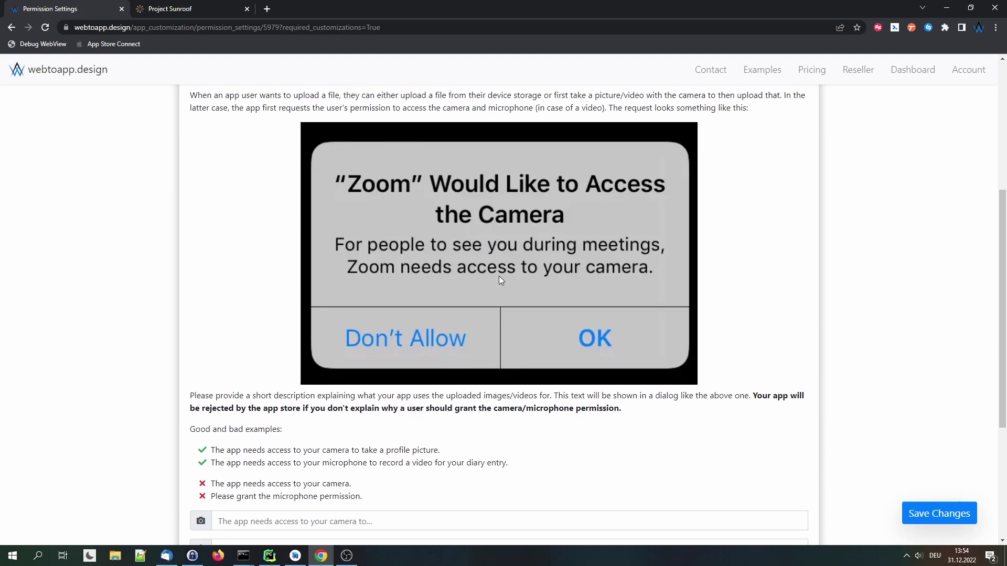
scroll(498, 275, "down", 1)
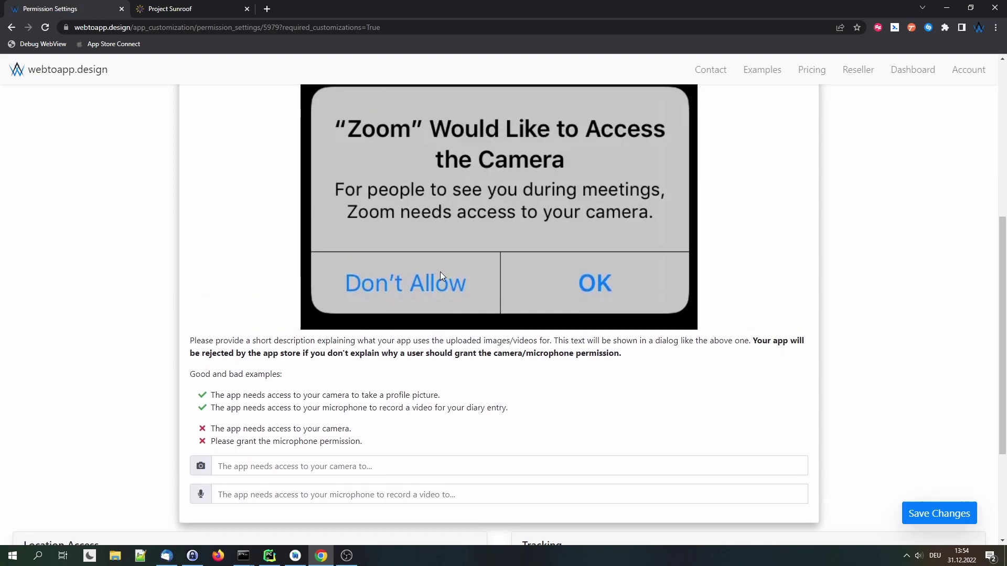
scroll(324, 243, "up", 1)
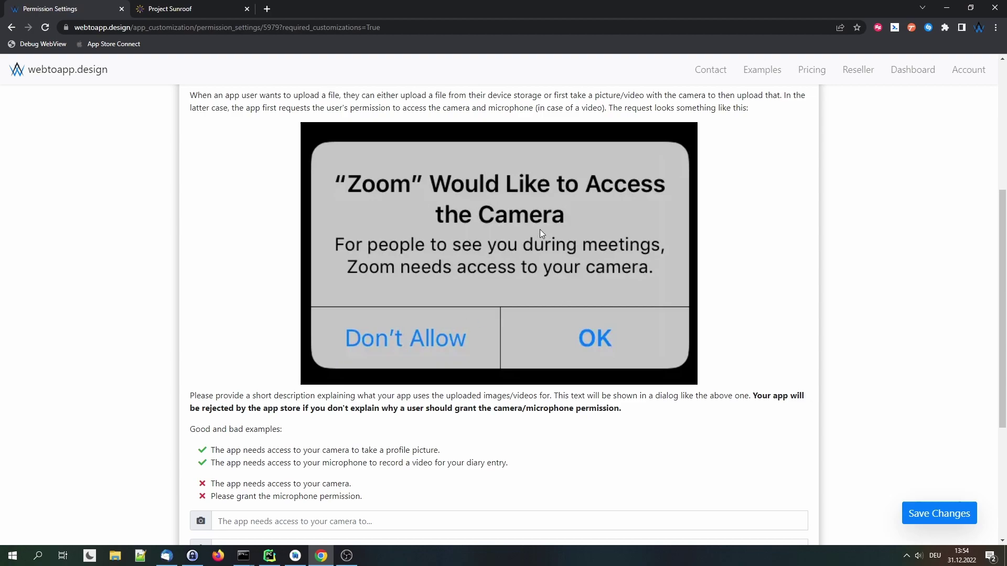
scroll(357, 262, "down", 2)
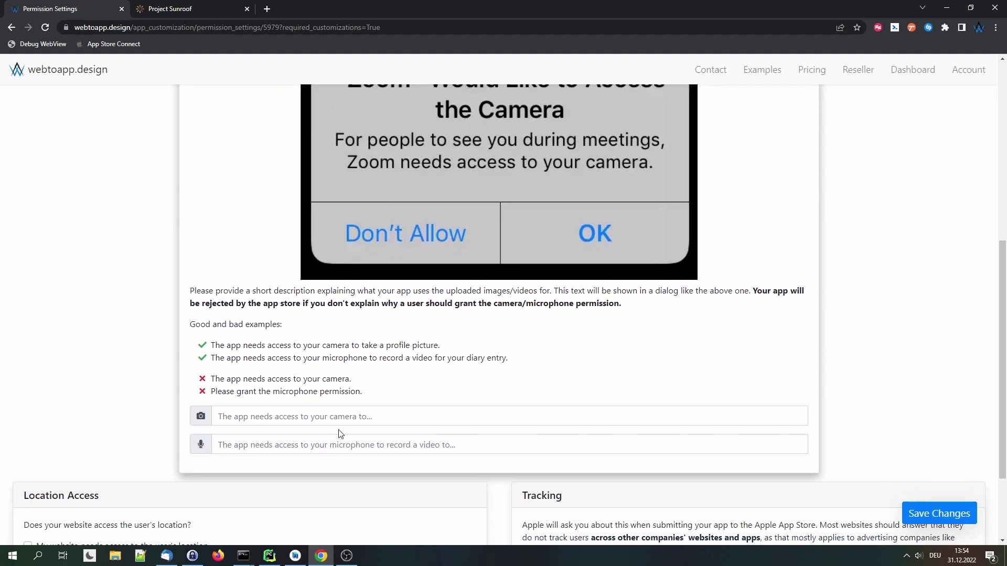
scroll(162, 383, "up", 5)
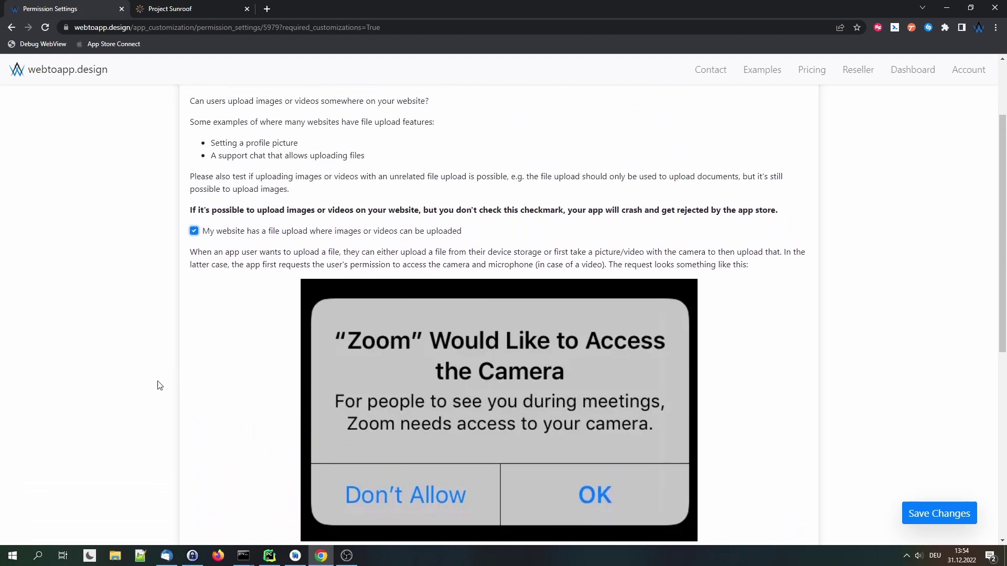
left_click(243, 234)
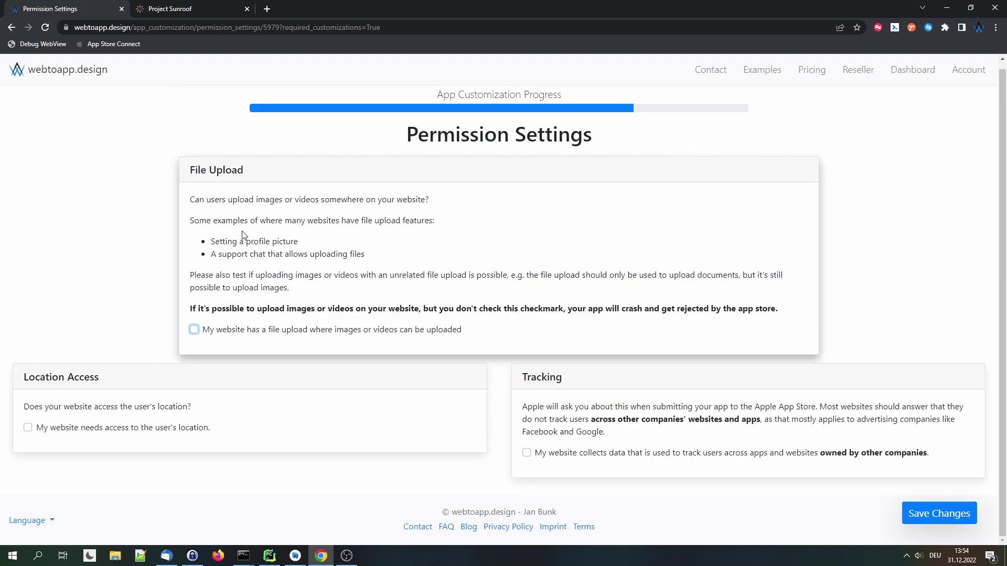
View the Project Sunroof site at desktop width, then return to Permission Settings.
key("ctrl+Tab")
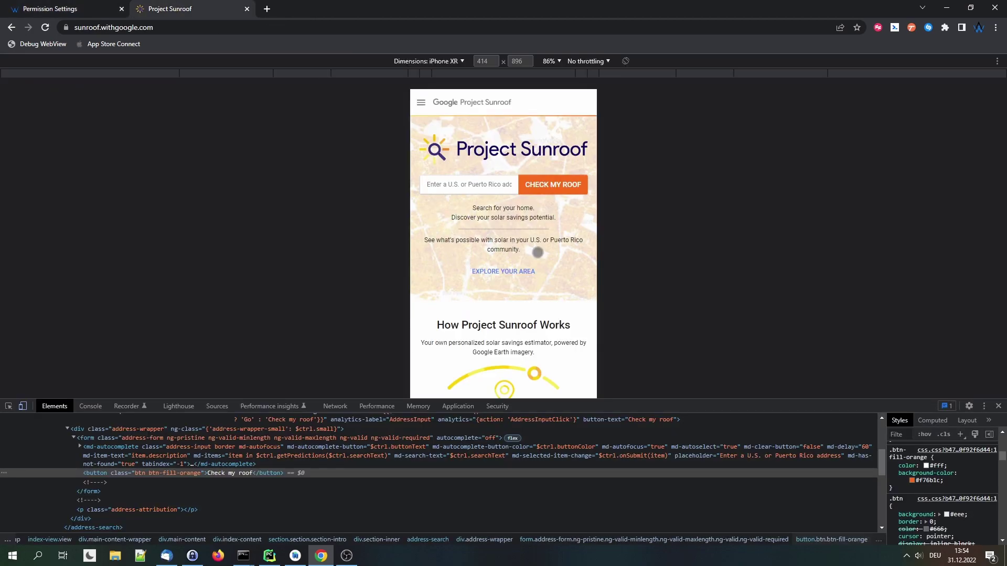
left_click(998, 406)
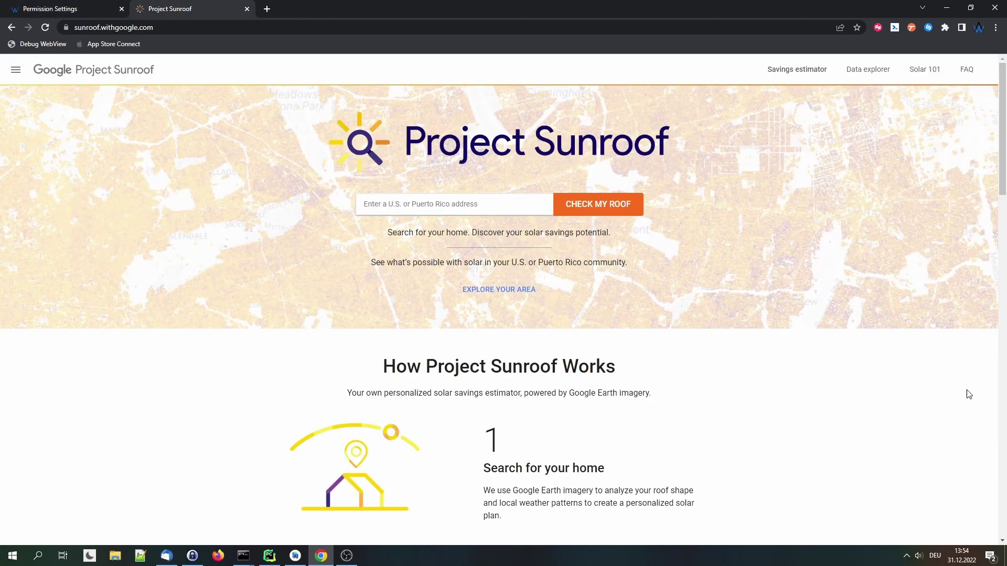
left_click(62, 8)
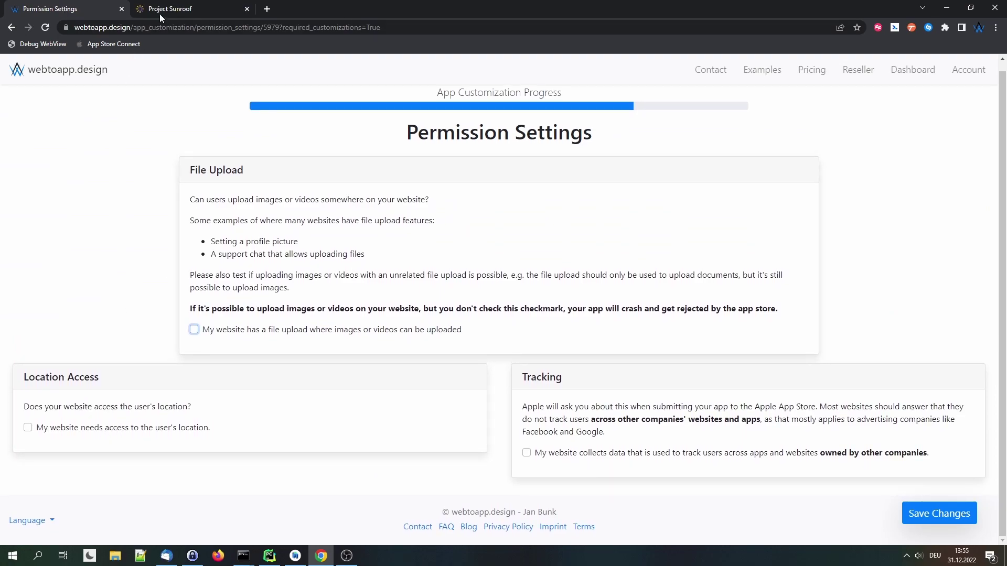
Save permissions with location access and tracking off, continuing to Screenshots.
left_click(55, 427)
scroll(84, 414, "down", 3)
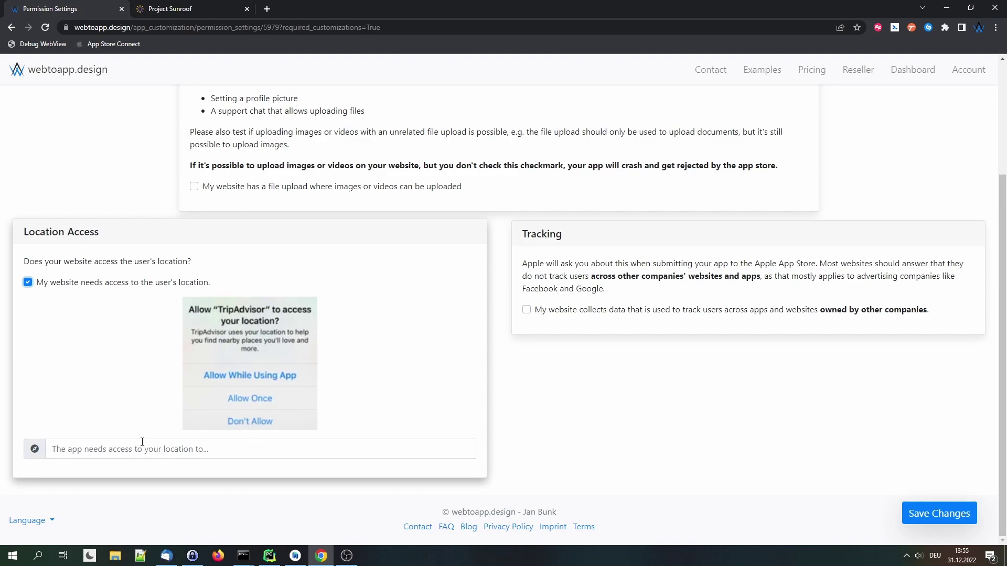
left_click(97, 444)
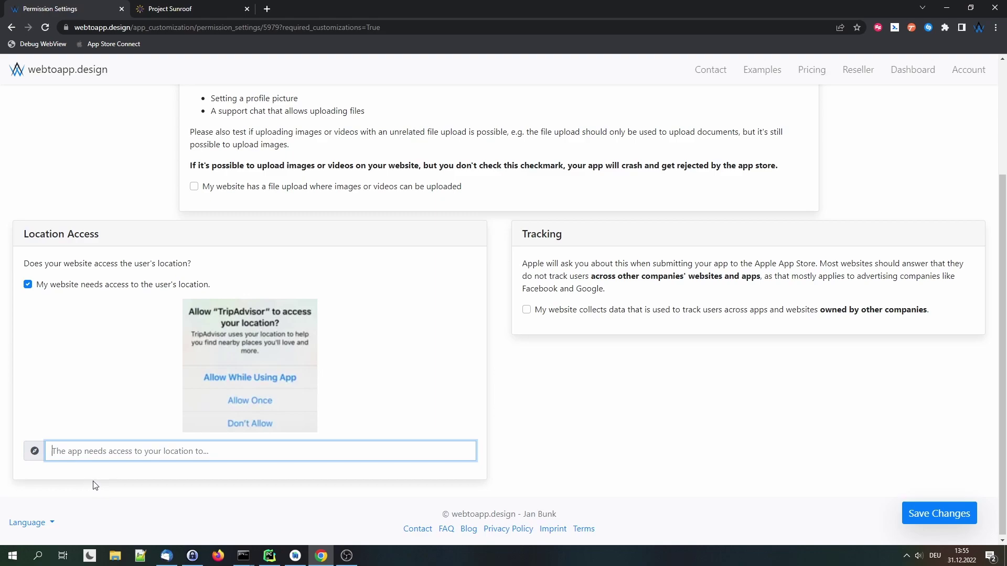
left_click(92, 285)
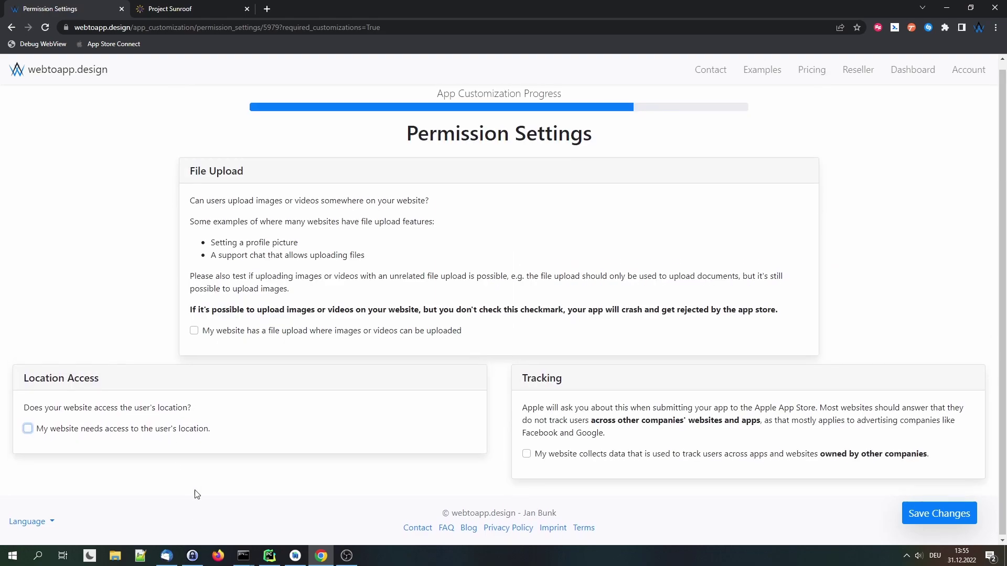
scroll(197, 495, "up", 1)
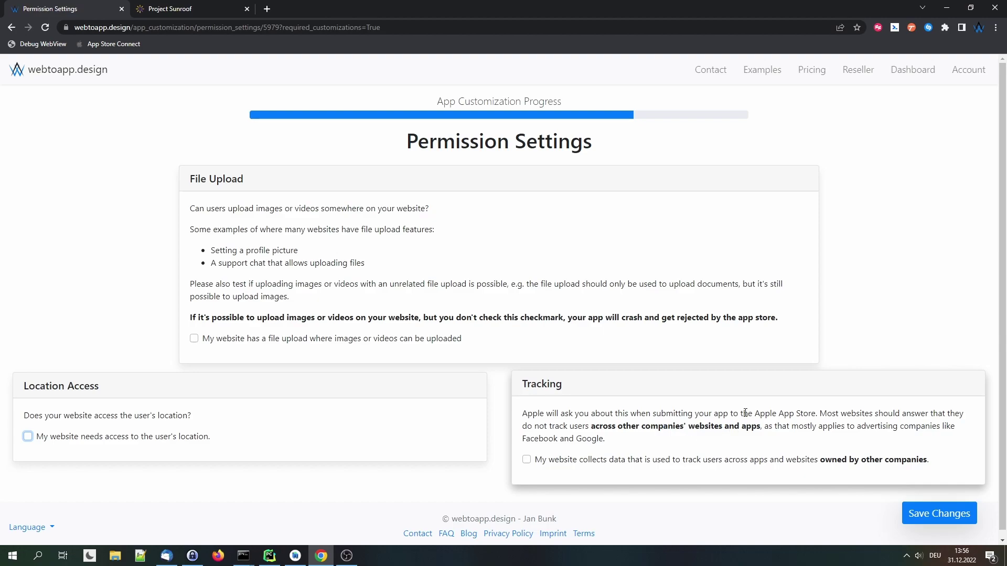
key("Return")
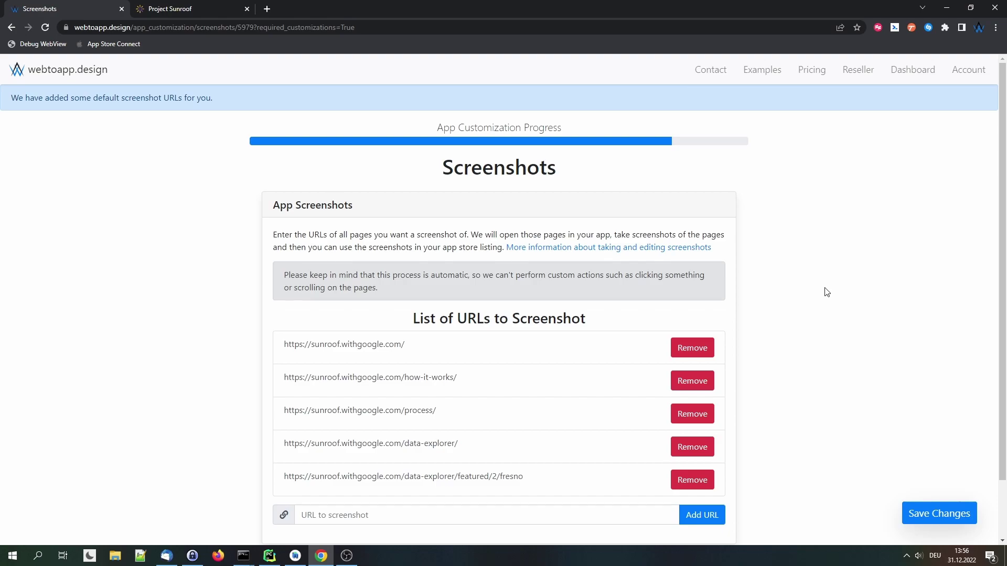
Scroll down to read the five default Project Sunroof screenshot URLs.
scroll(827, 292, "down", 1)
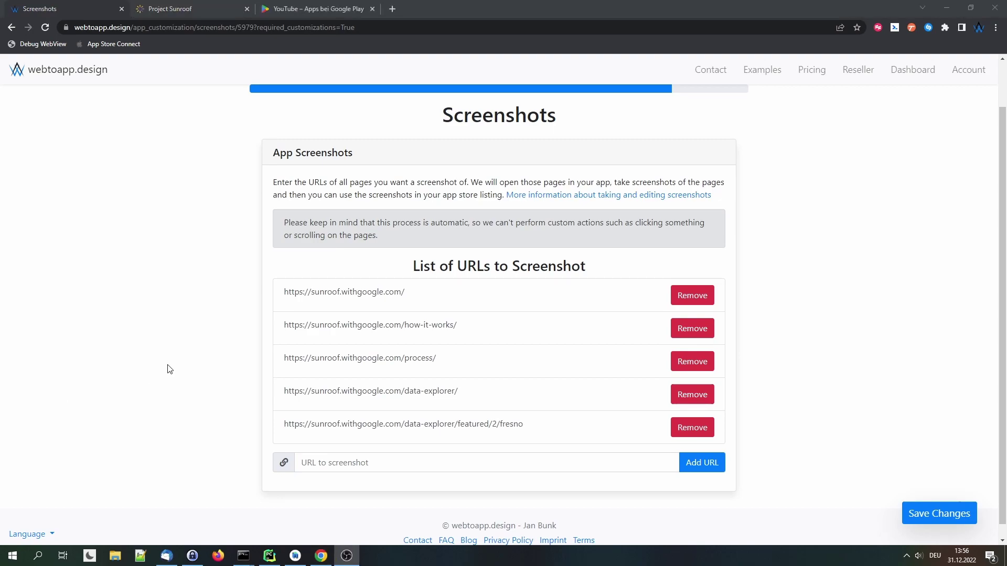
Browse the YouTube Play Store listing's example screenshots, then close that tab.
left_click(317, 9)
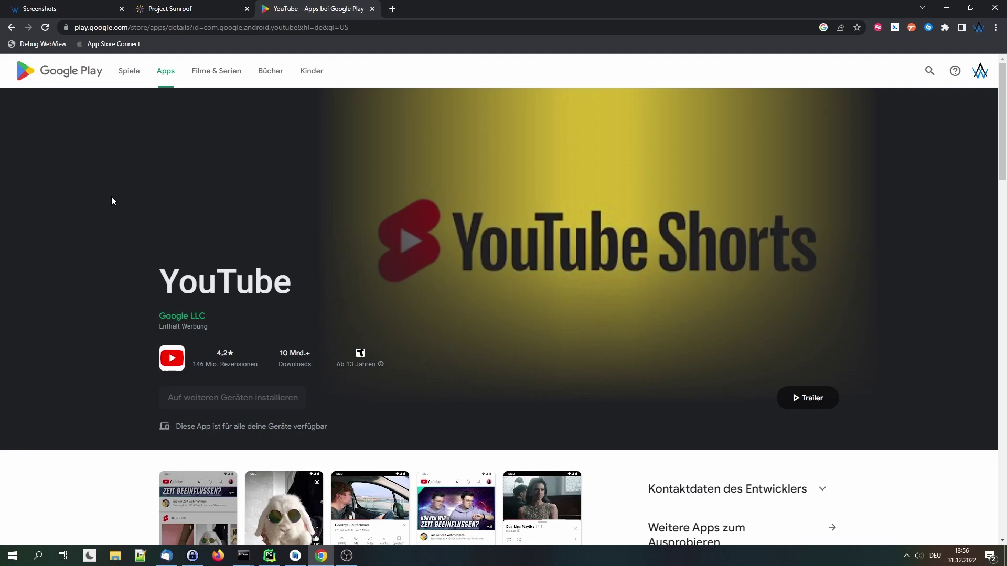
scroll(102, 236, "down", 3)
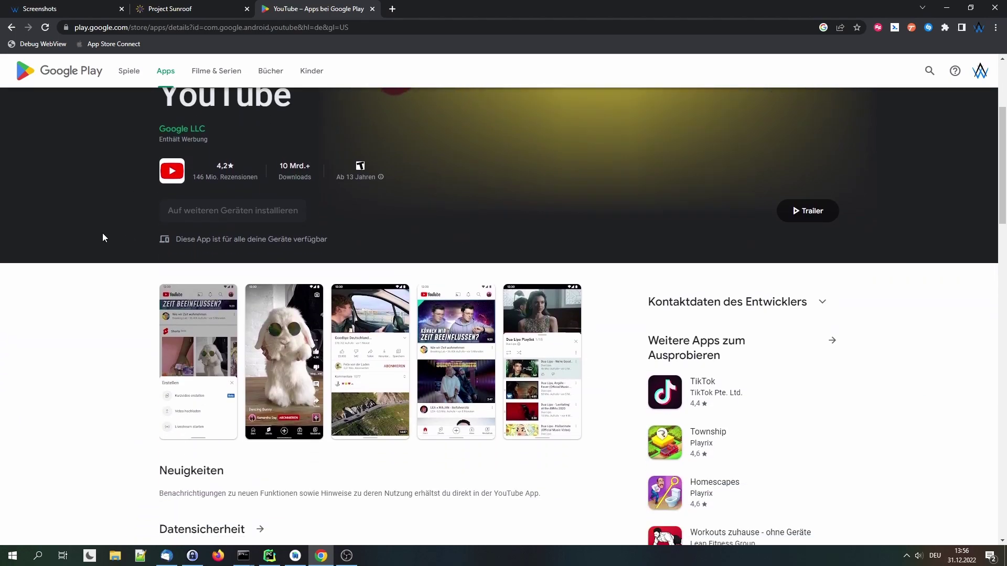
scroll(102, 233, "down", 1)
left_click(209, 255)
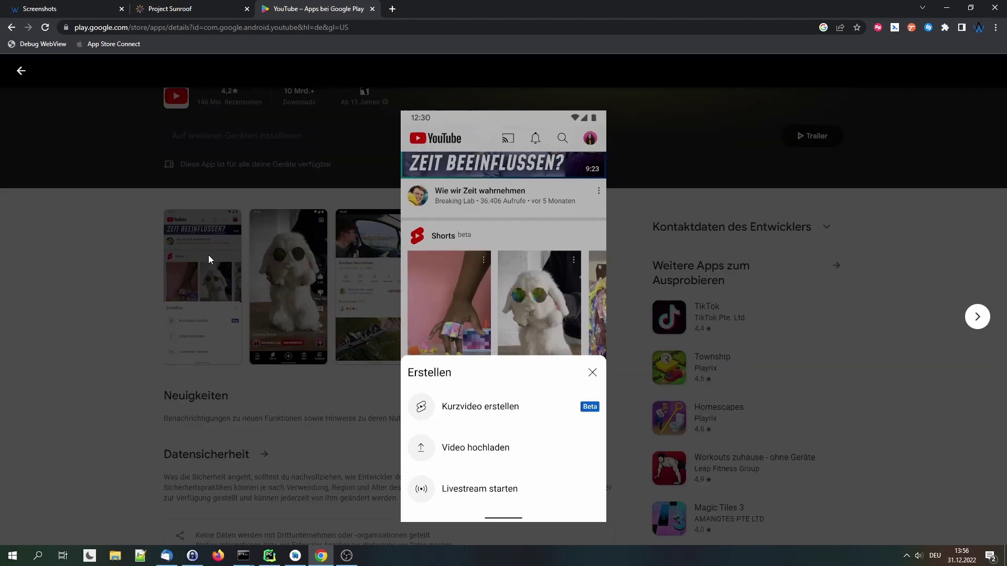
left_click(976, 317)
key("ctrl+w")
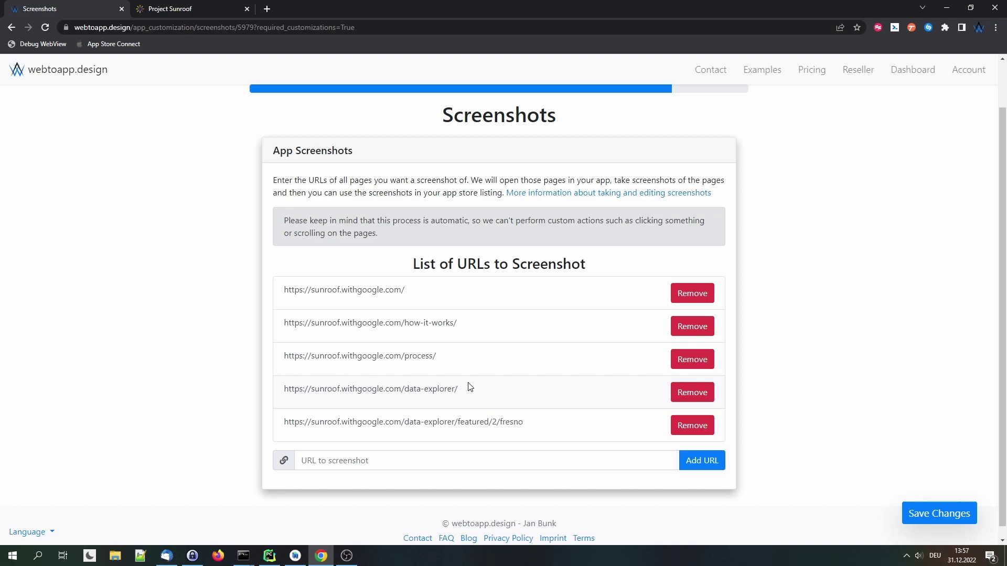
Compare the Project Sunroof site with the screenshot URL list, scrolling down to the fresno entry.
left_click(166, 5)
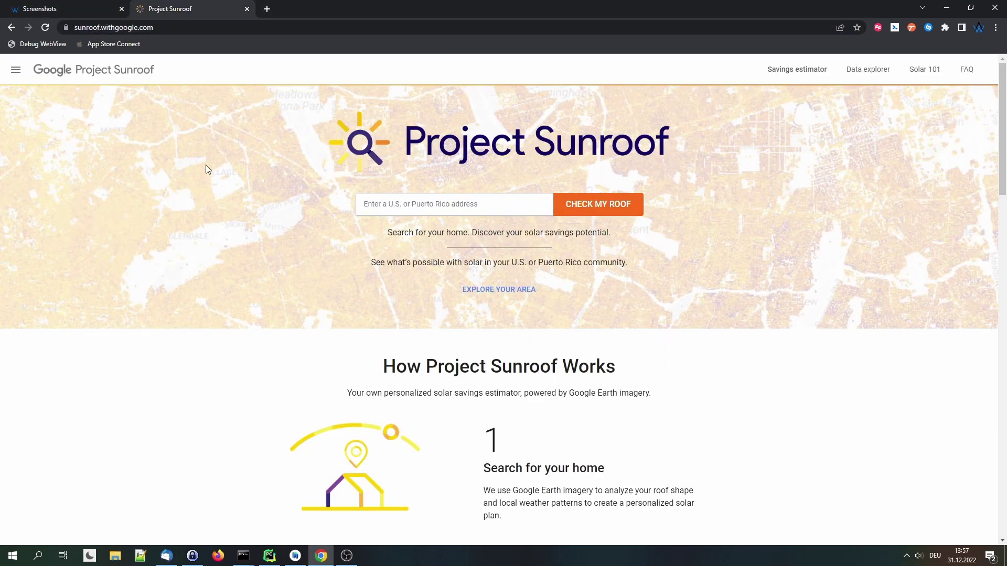
left_click(84, 7)
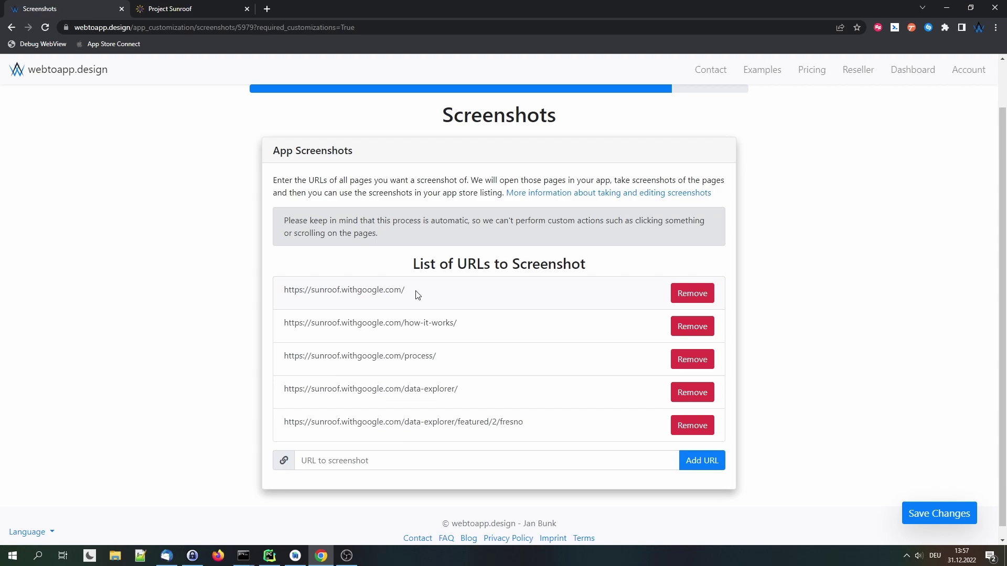
scroll(416, 292, "down", 1)
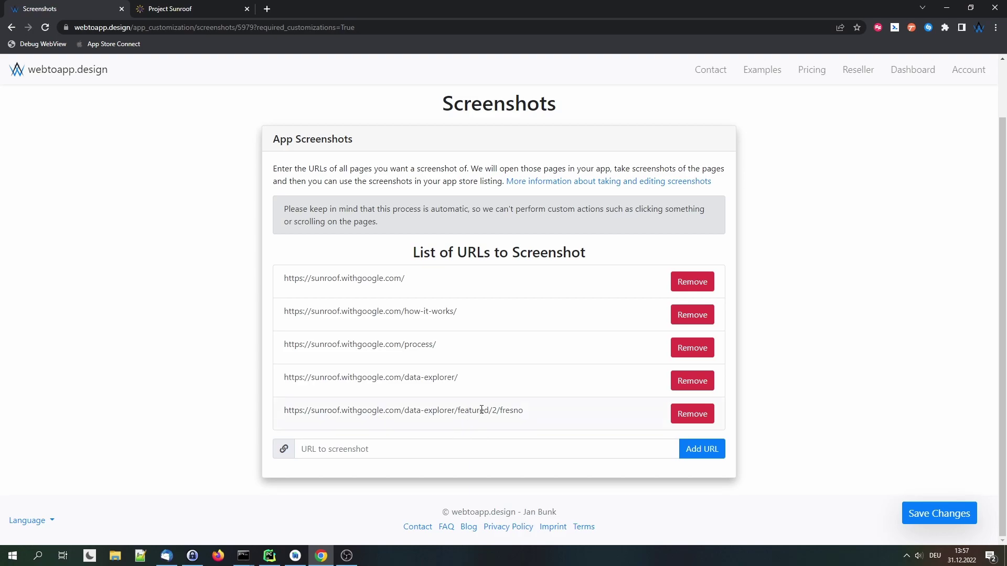
Remove the fresno data-explorer URL, keep the new URL field empty, and save the screenshot list.
left_click(683, 418)
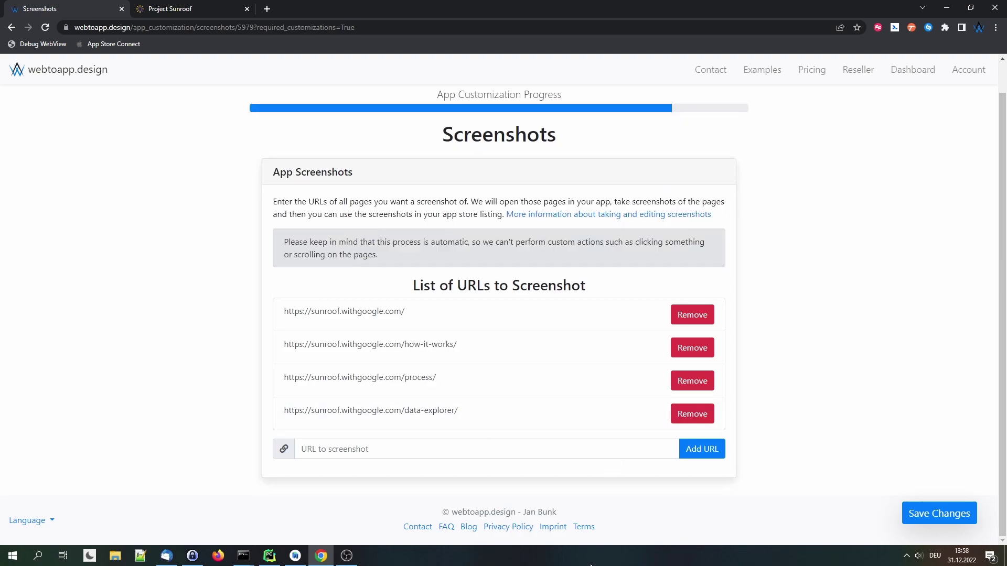
left_click(361, 449)
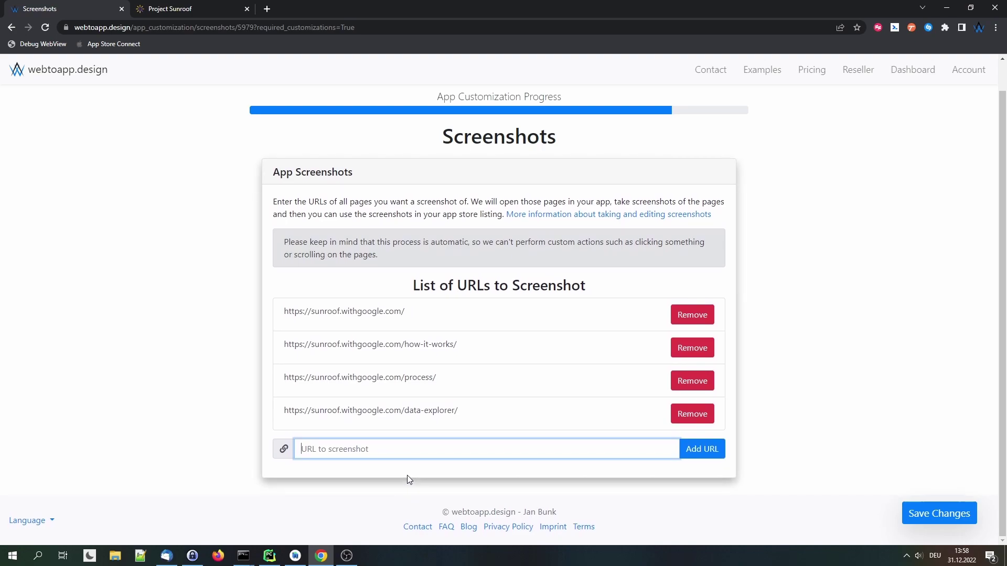
type("sdfhbs")
key("ctrl+a")
key("BackSpace")
left_click(407, 479)
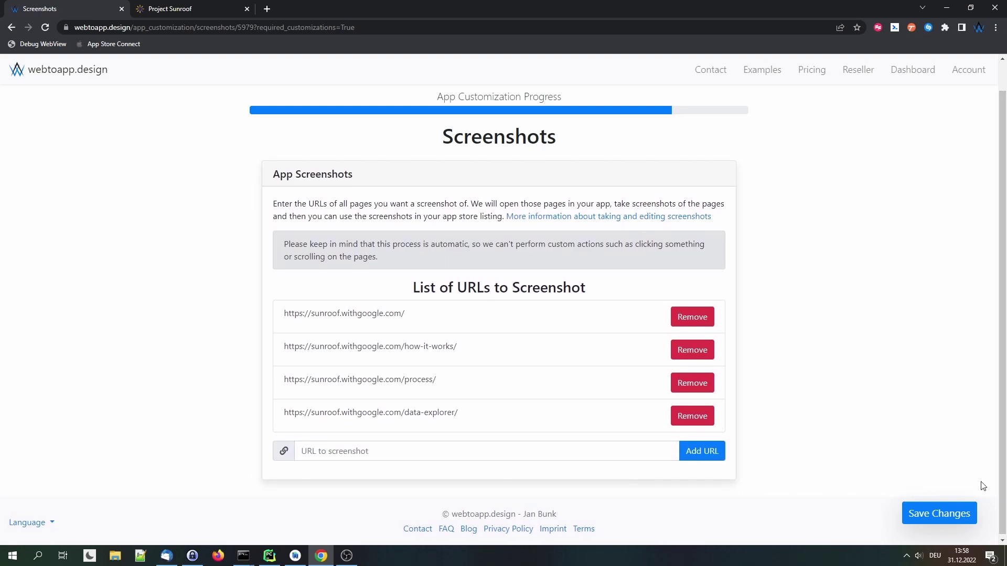
left_click(928, 515)
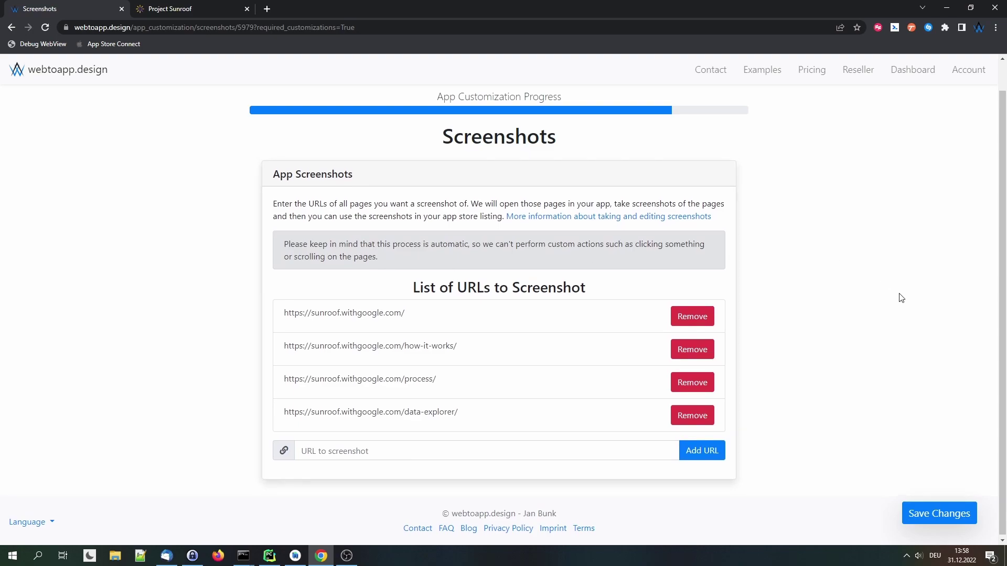
left_click(945, 519)
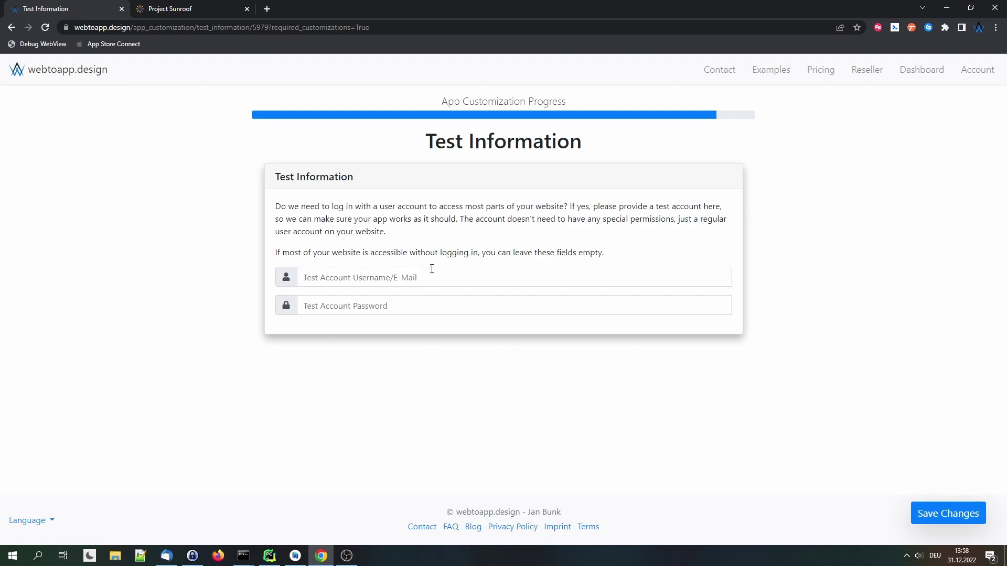
Save Test Information with empty test account username and password fields.
left_click(177, 6)
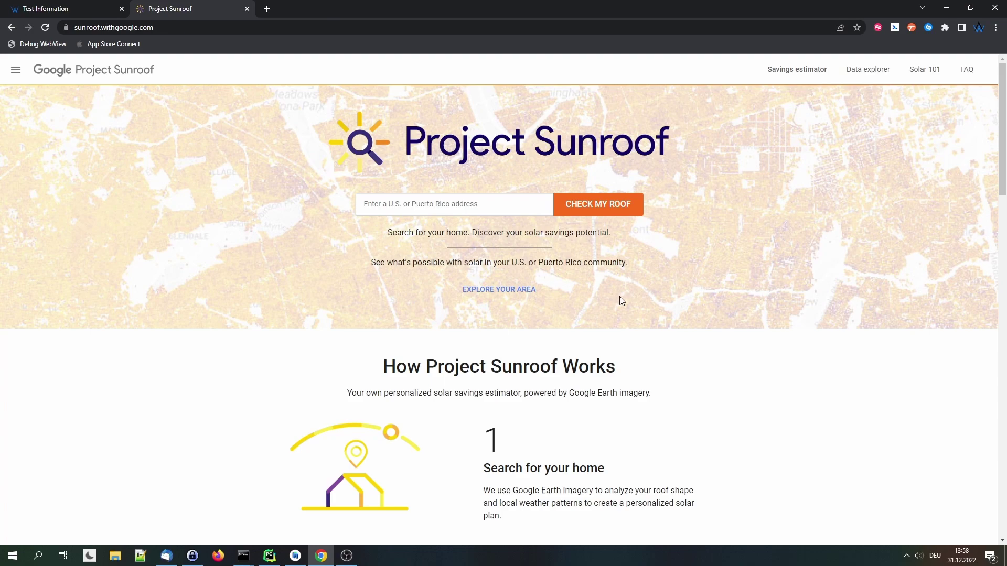
left_click(86, 8)
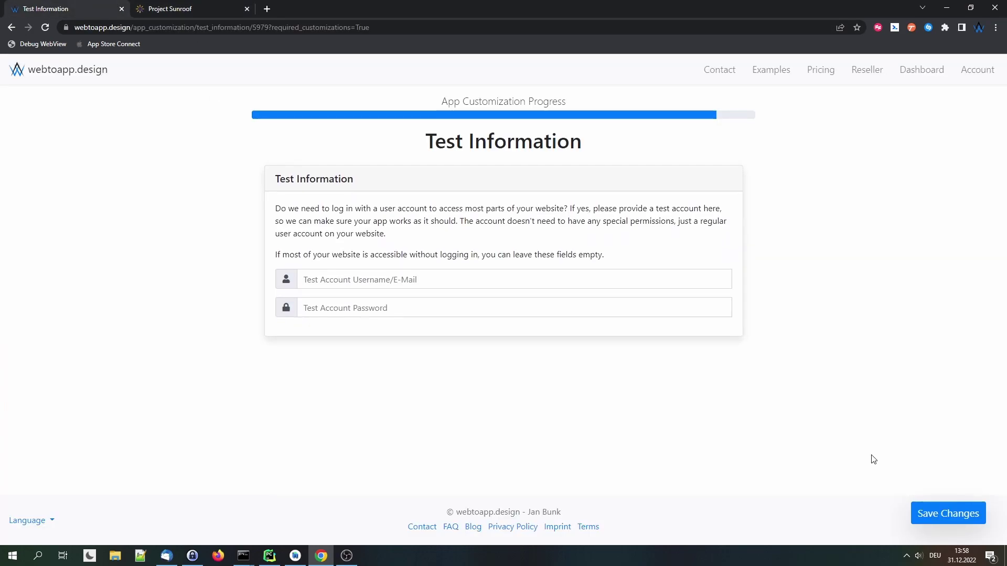
left_click(952, 526)
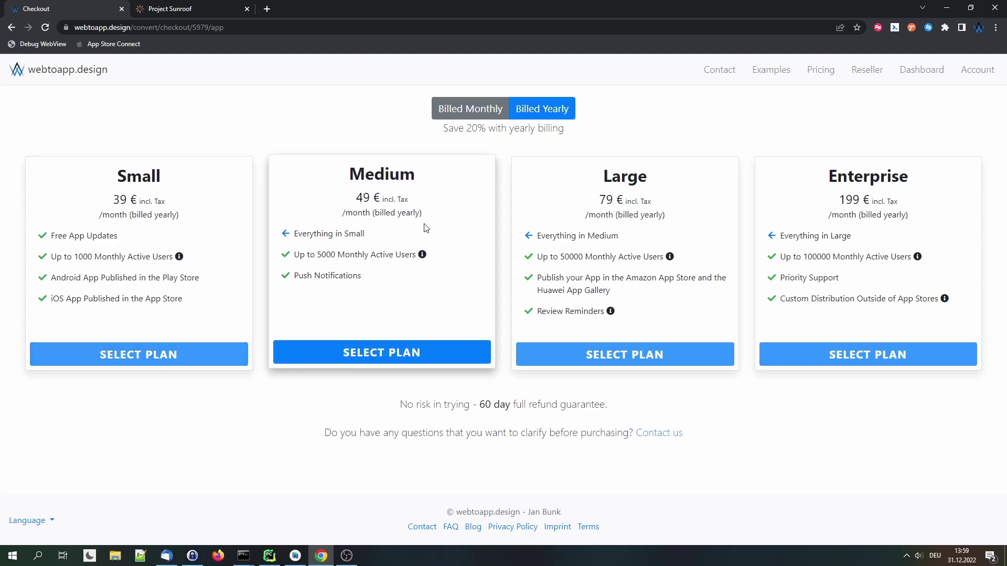
Compare monthly and yearly billing prices and the Small plan's 1000 active users limit.
left_click(470, 107)
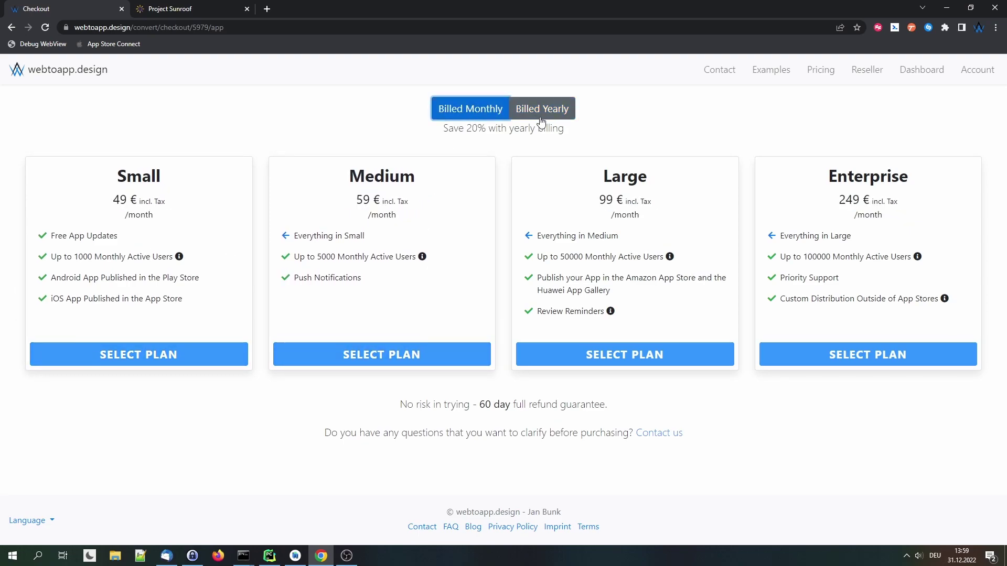
left_click(541, 121)
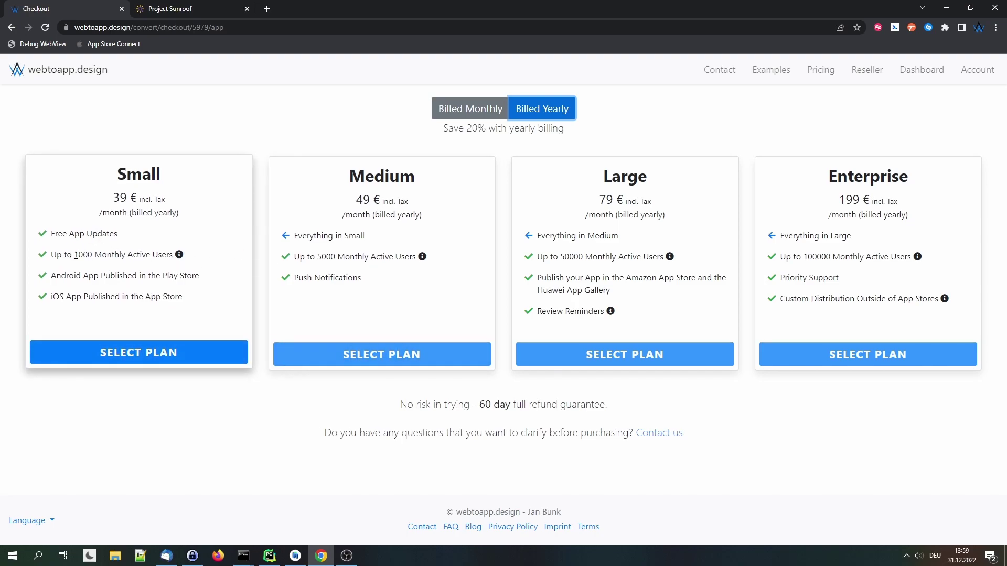
left_click_drag(74, 255, 93, 256)
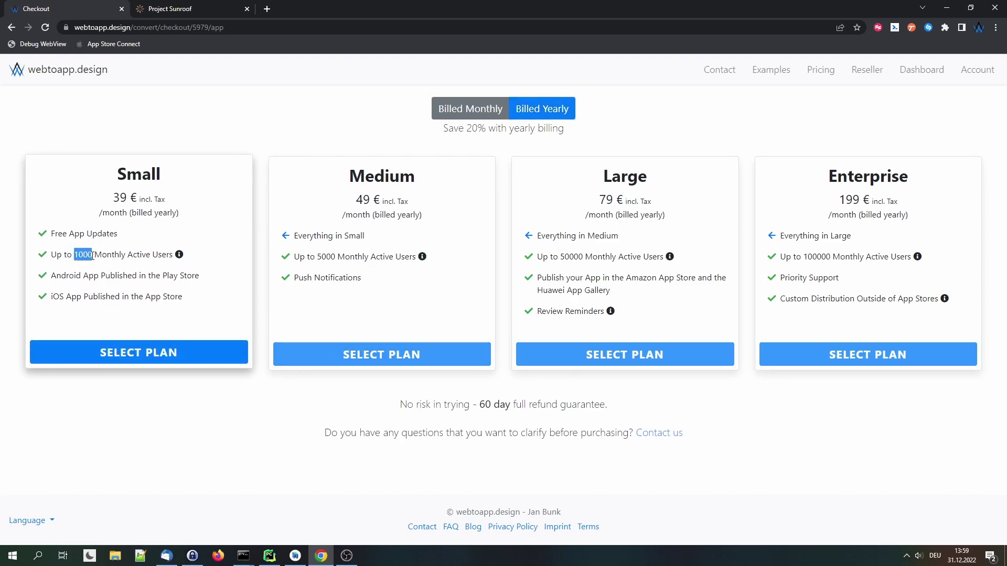
left_click(85, 257)
mouse_move(181, 256)
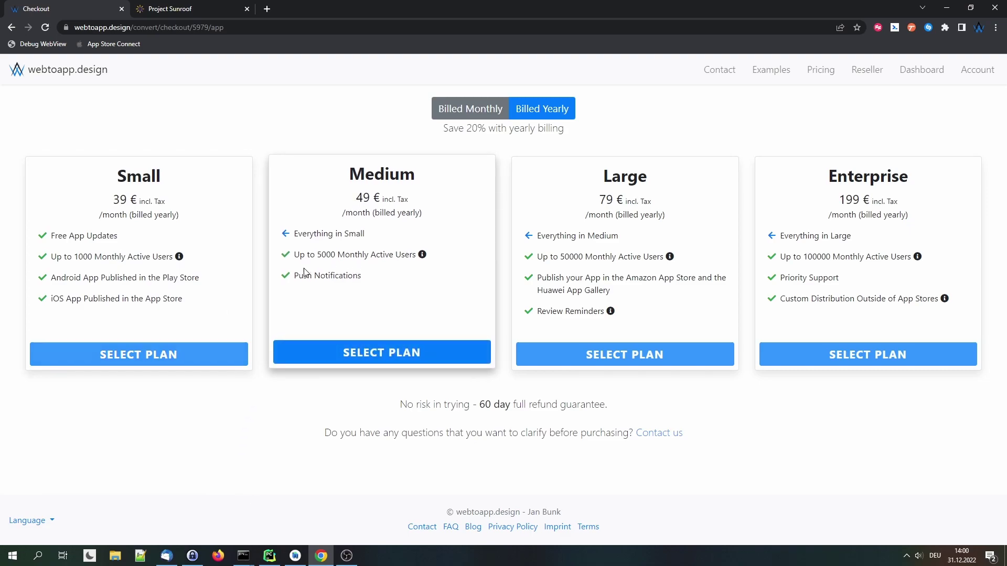
Select the Medium plan at 49 € per month billed yearly, noting its Push Notifications.
left_click_drag(294, 275, 362, 276)
left_click(374, 331)
left_click(341, 349)
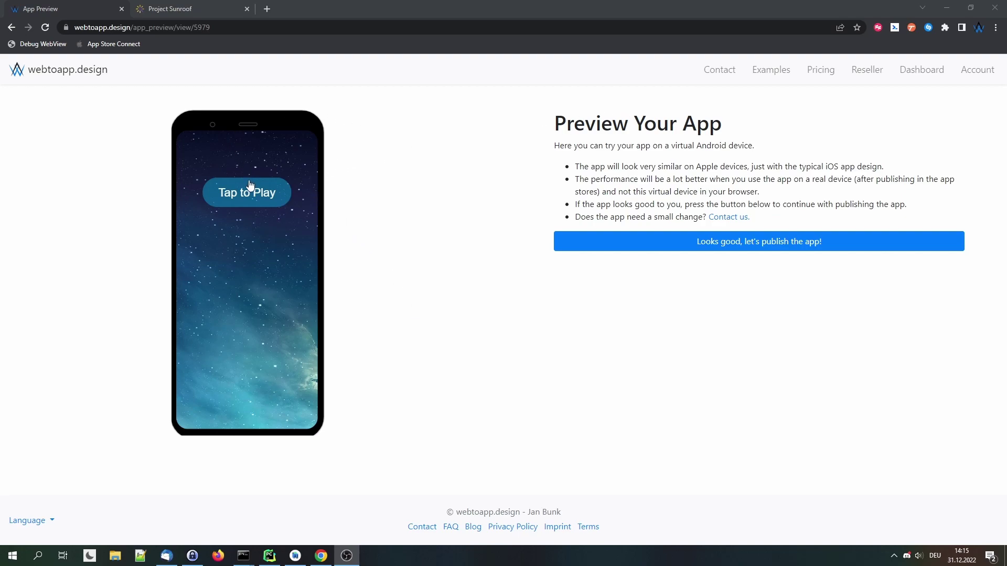
Start the Project Sunroof app on the virtual phone, swipe through its savings estimate, and open its menu.
left_click(244, 198)
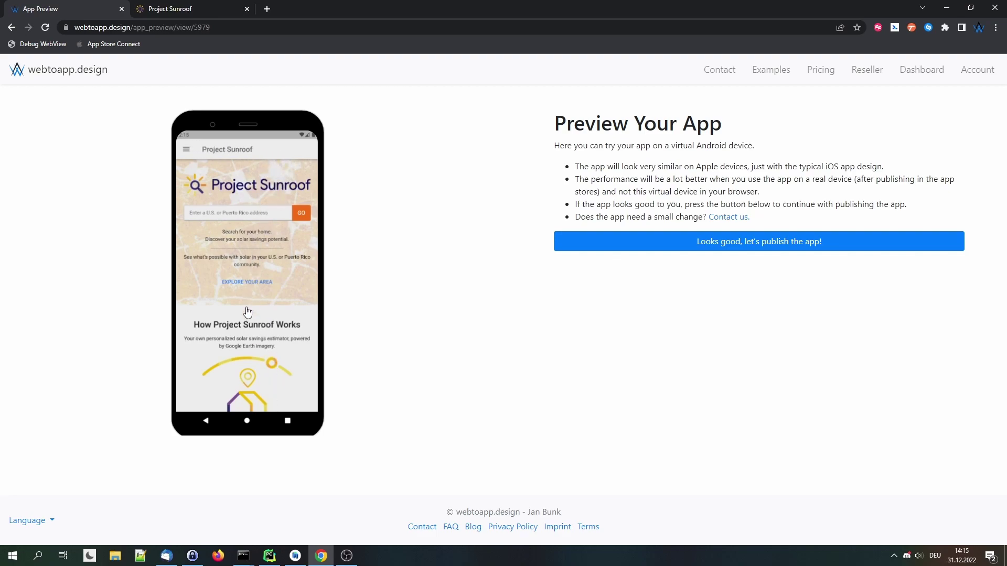
left_click_drag(255, 349, 245, 223)
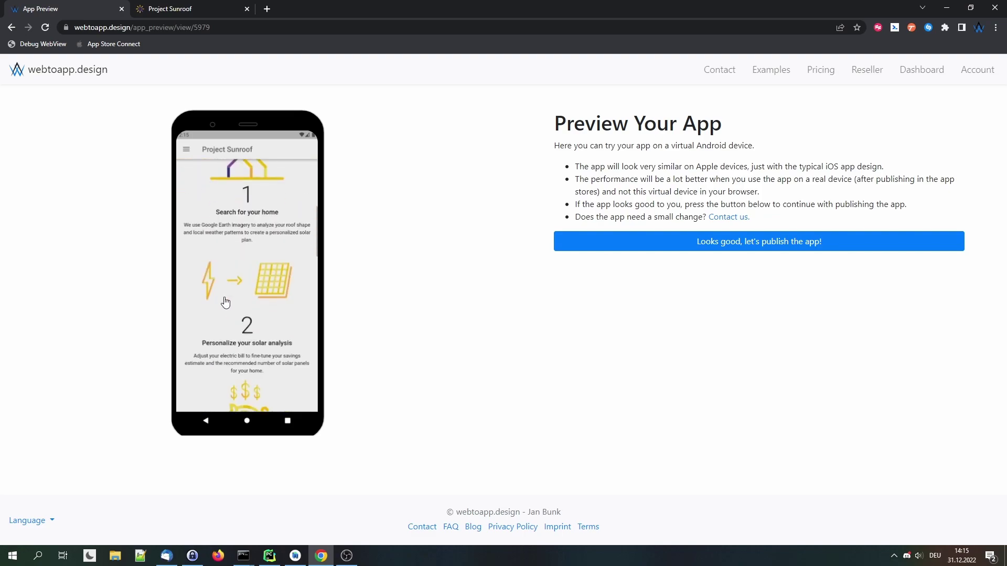
left_click_drag(222, 315, 262, 198)
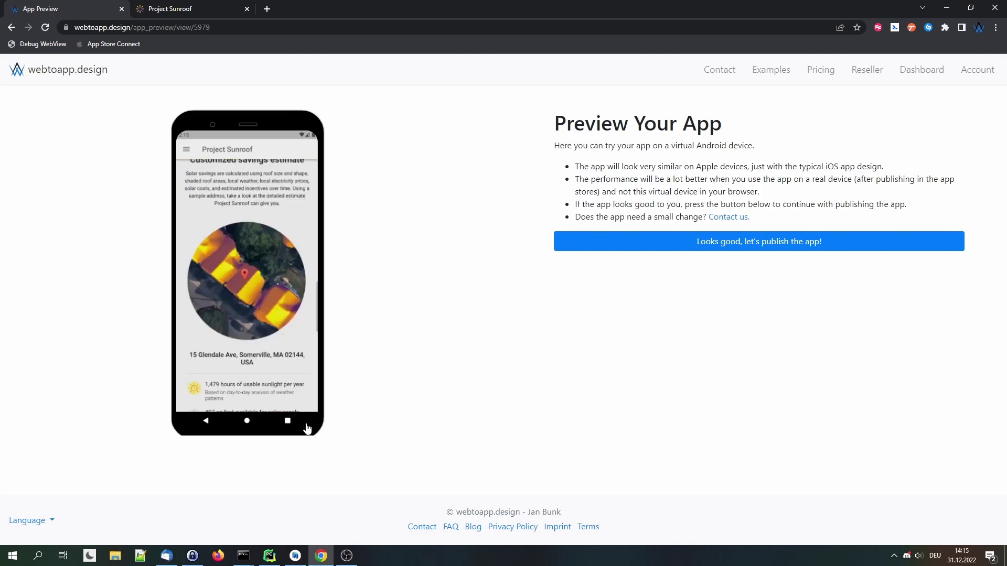
left_click_drag(308, 427, 241, 393)
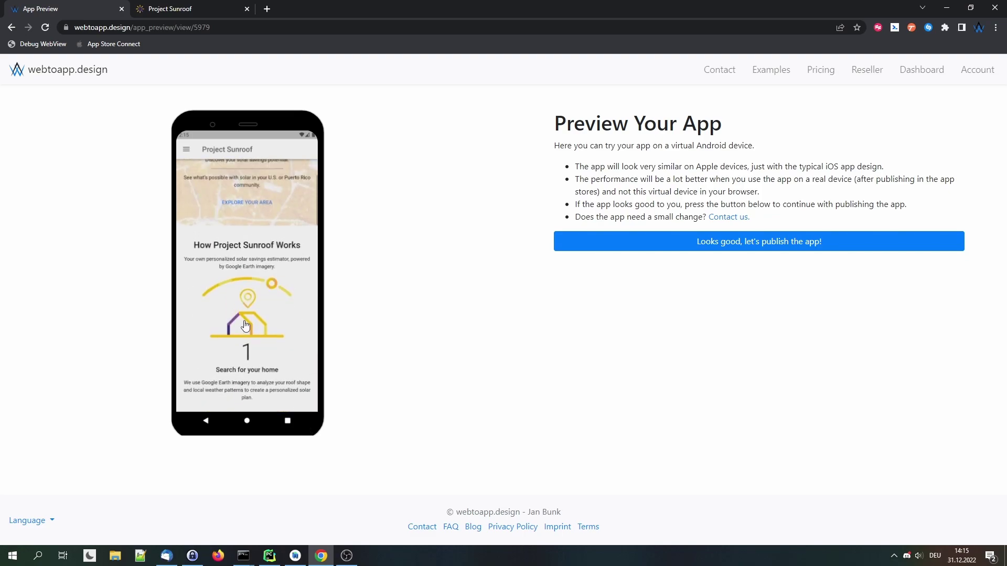
left_click(188, 151)
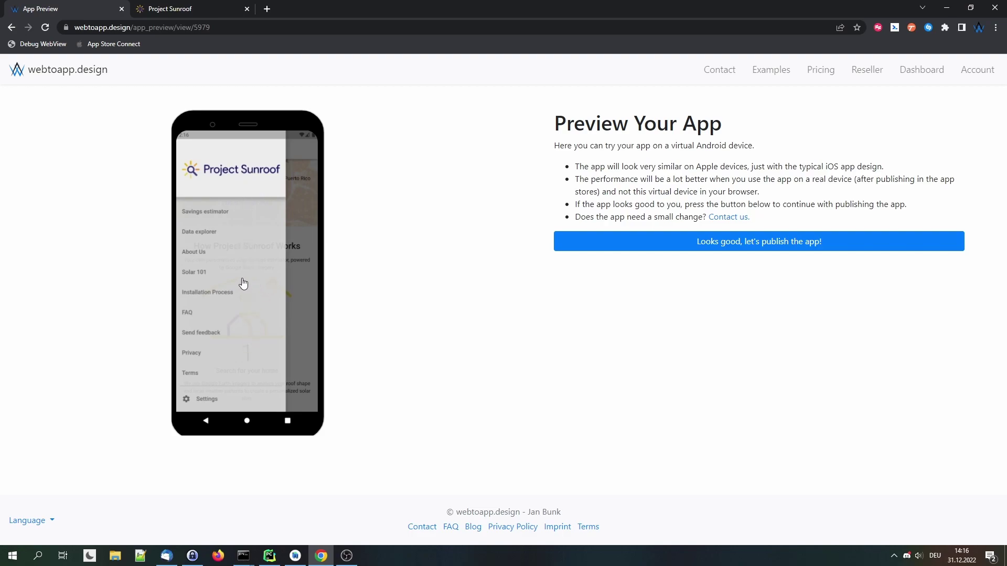
mouse_move(243, 284)
left_mouse_down()
mouse_move(213, 285)
mouse_move(258, 292)
left_mouse_up()
Emulate the Project Sunroof website as an iPhone XR and open its mobile navigation menu.
left_click(194, 6)
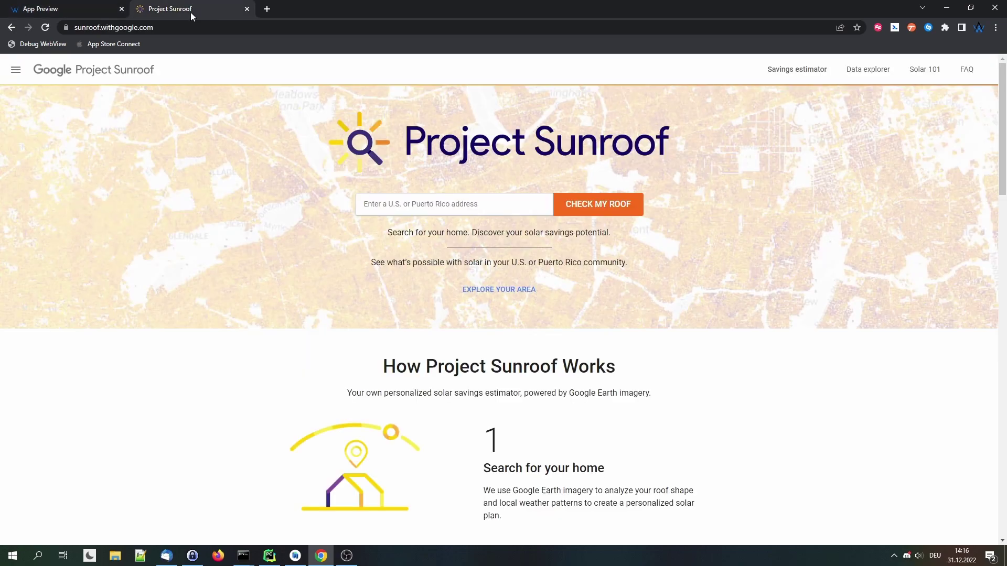
key("F12")
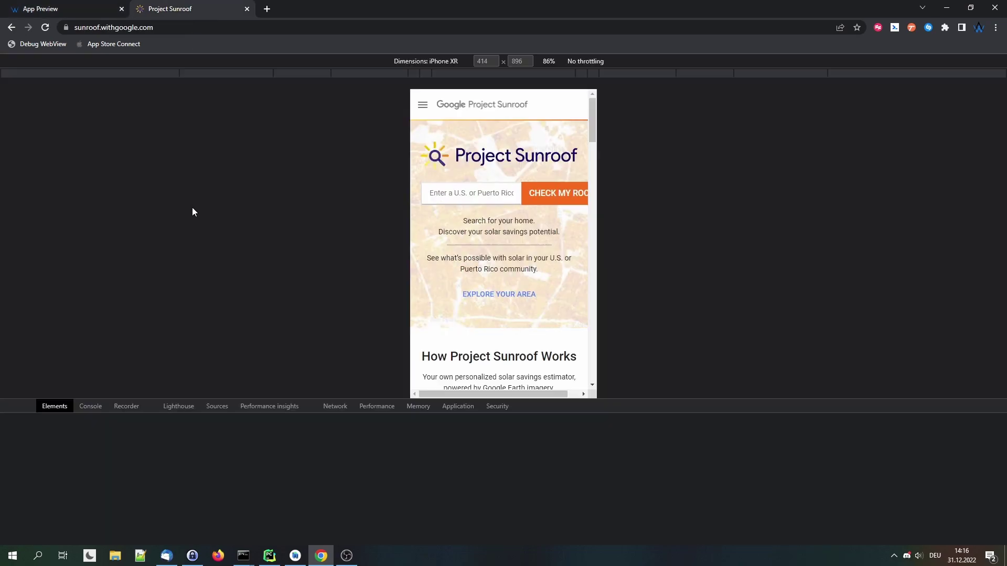
left_click_drag(651, 405, 652, 512)
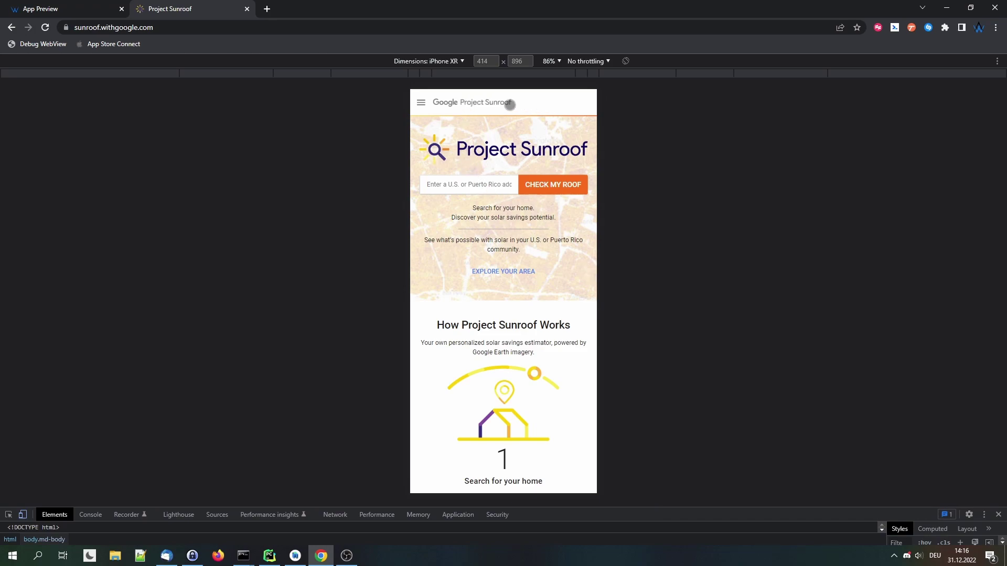
left_click(420, 102)
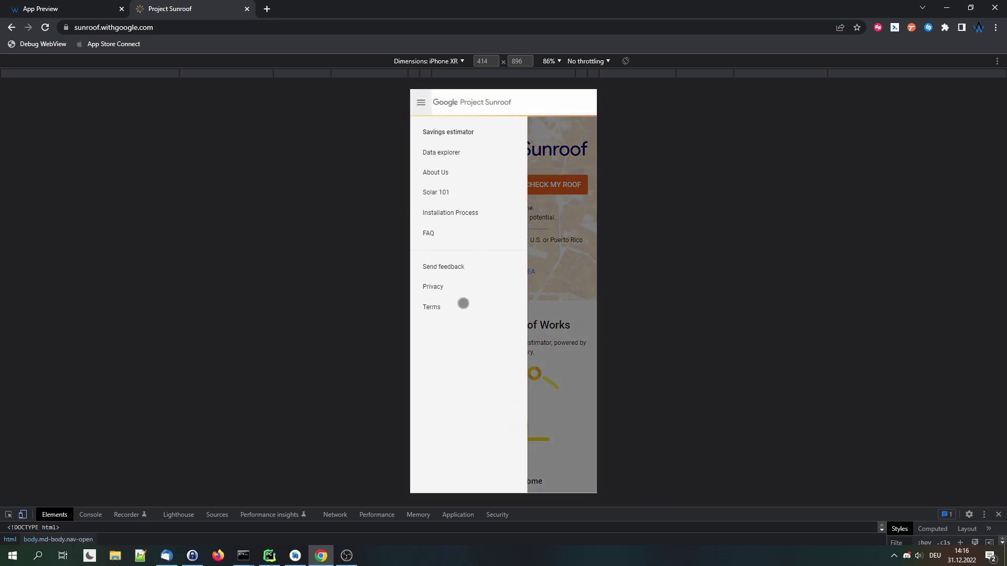
left_click(65, 8)
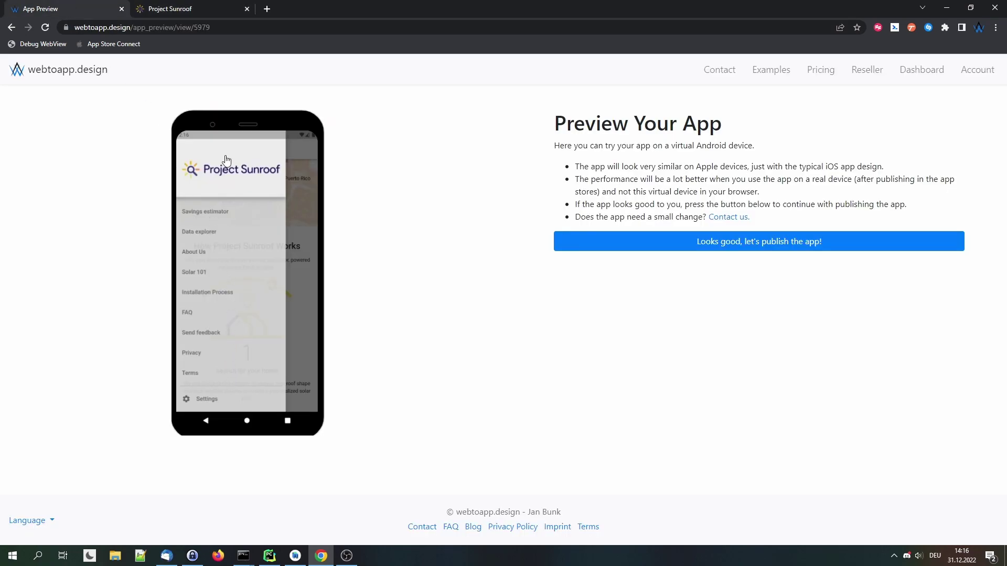
Close the app preview's navigation menu, scroll it to the top, and close the website's menu.
left_click(212, 6)
left_click(66, 7)
left_click(305, 208)
left_click_drag(248, 179, 263, 394)
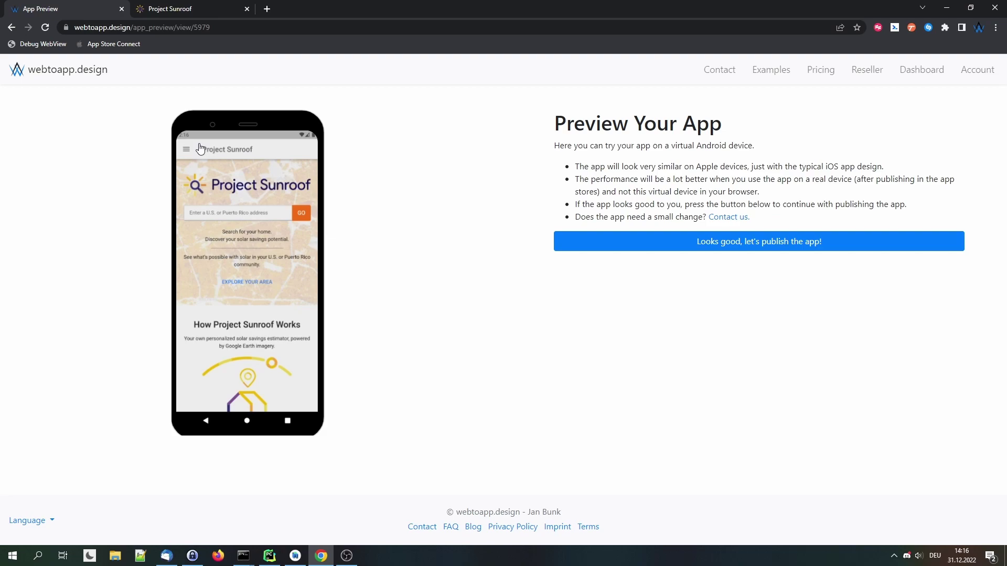
left_click(168, 9)
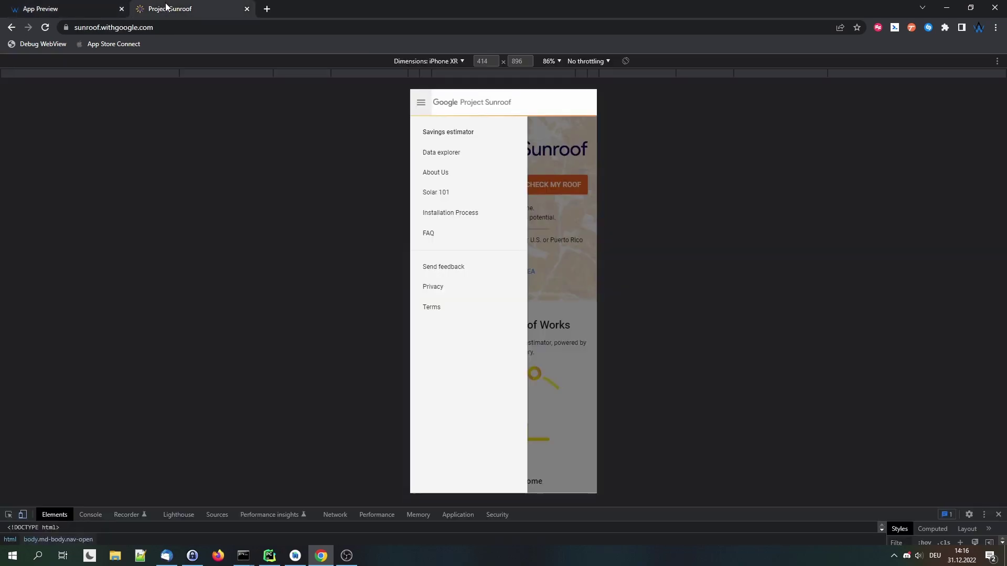
left_click(548, 161)
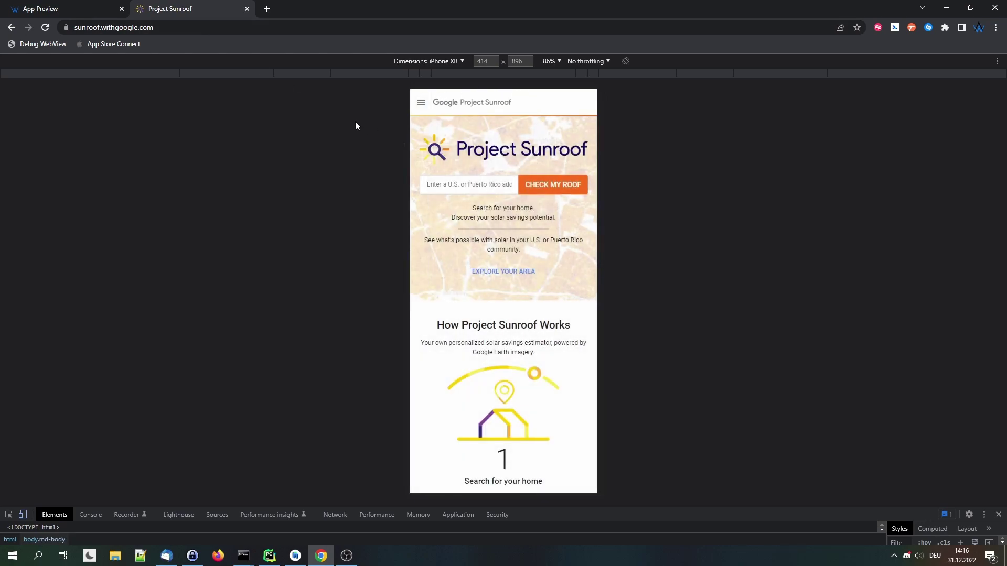
Open the app's Savings estimator page from its navigation menu.
left_click(69, 10)
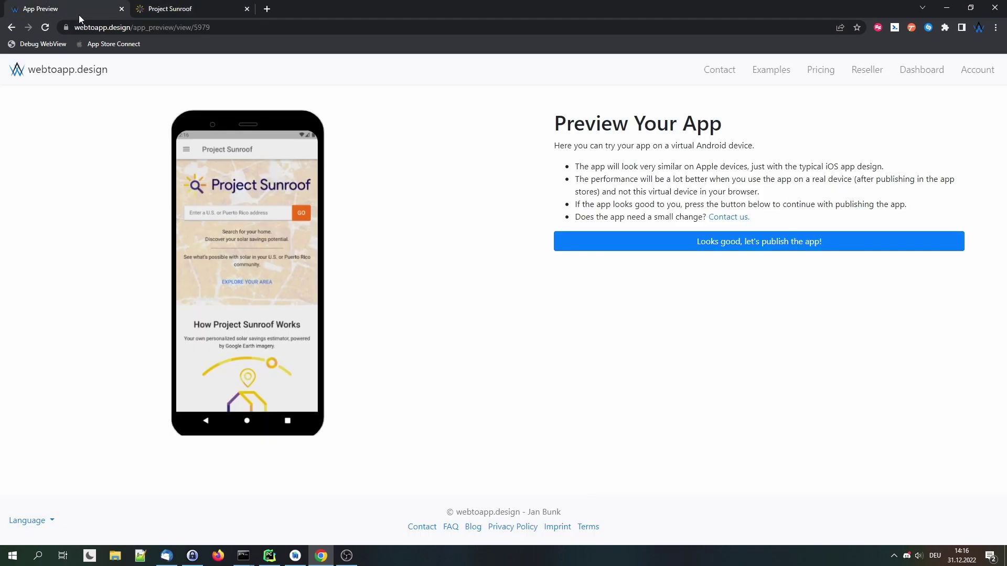
left_click(185, 152)
left_click(246, 289)
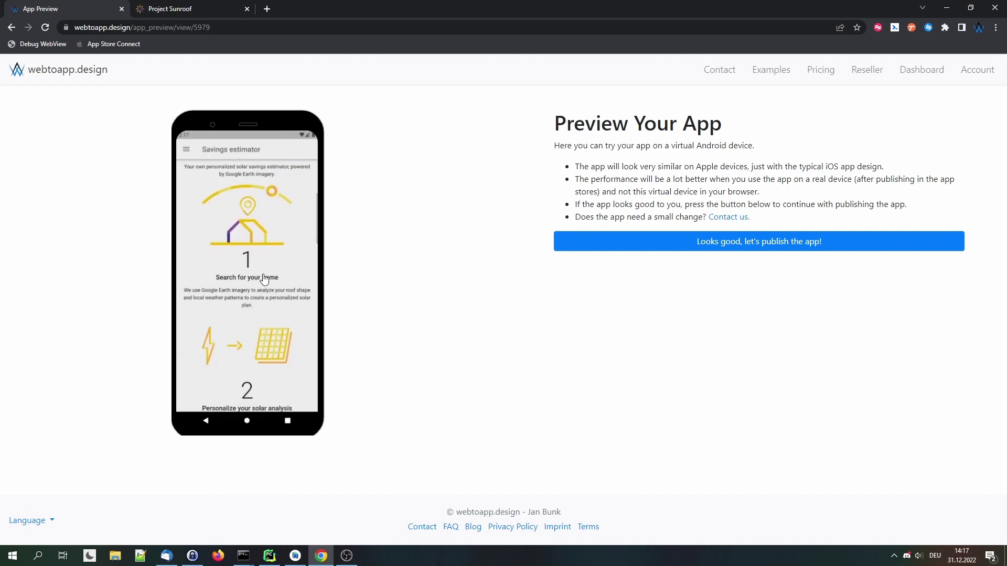
Open the Installation Process page and scroll down to its address-estimate section.
left_click(186, 150)
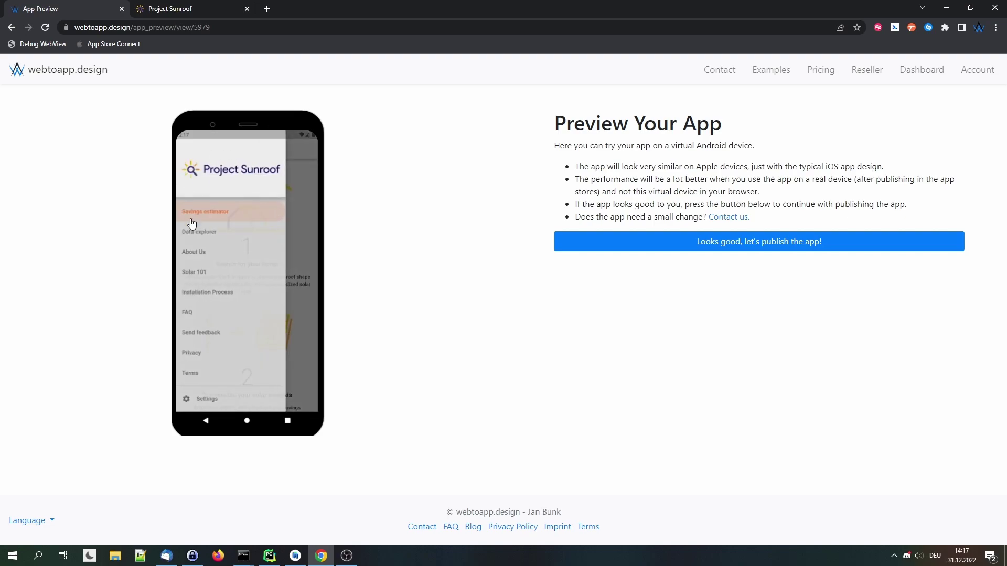
left_click(217, 294)
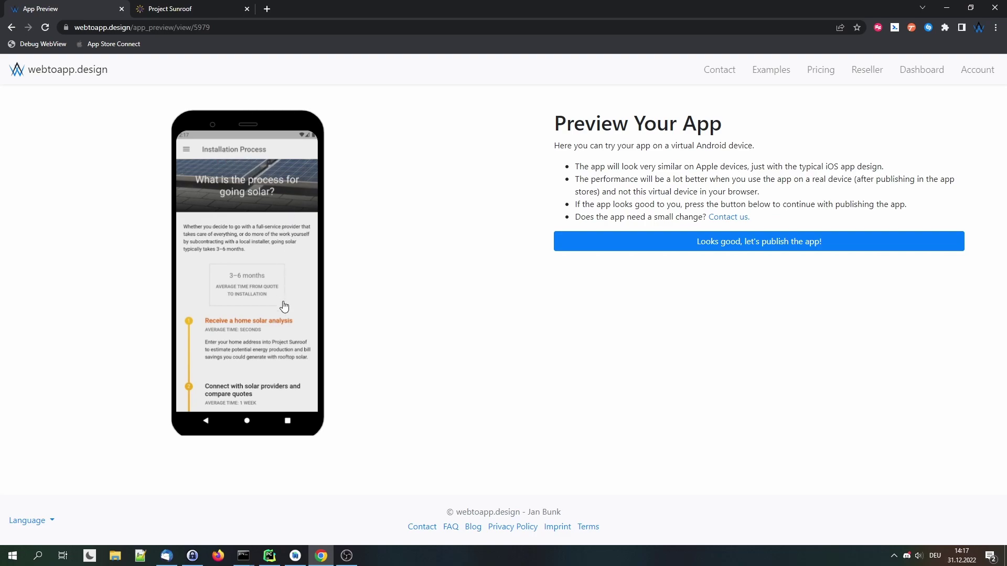
scroll(291, 354, "down", 1)
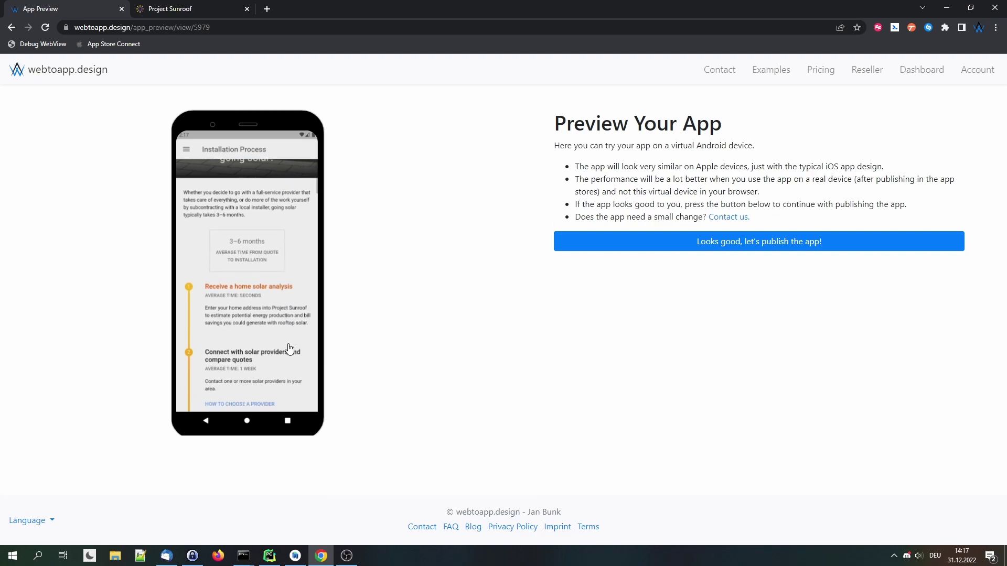
left_click_drag(276, 381, 276, 321)
left_click_drag(266, 379, 279, 215)
left_click_drag(288, 334, 288, 181)
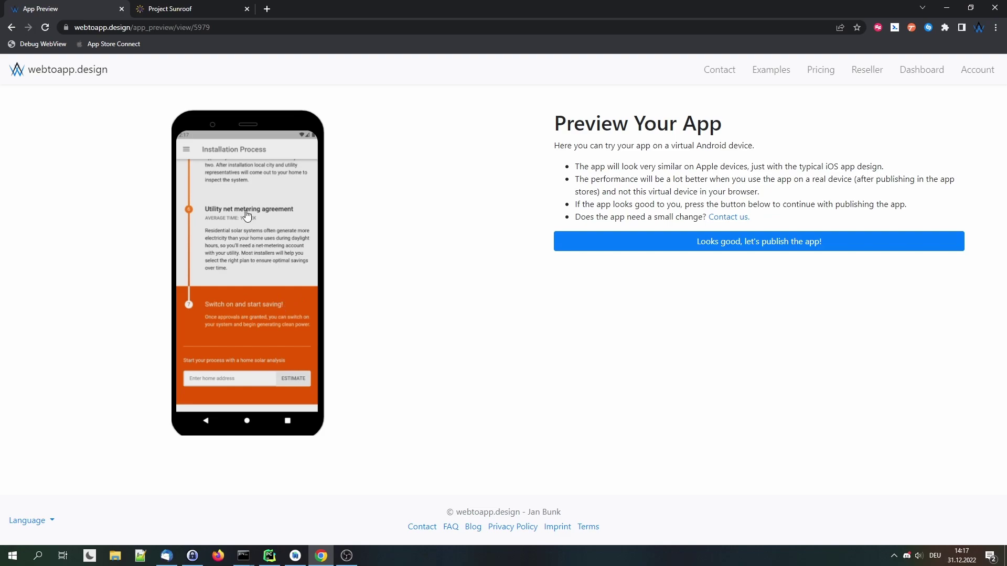
left_click(728, 254)
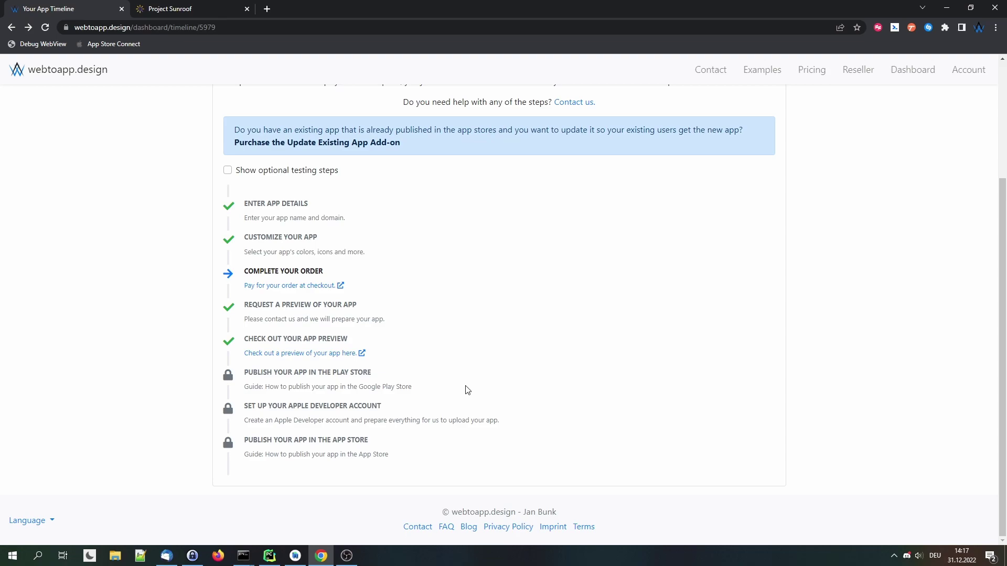
left_click_drag(439, 393, 258, 388)
left_click(242, 378)
left_click_drag(246, 381, 375, 378)
left_click(379, 377)
left_click_drag(244, 407, 379, 407)
left_click(386, 408)
left_click_drag(364, 442, 242, 443)
left_click(391, 455)
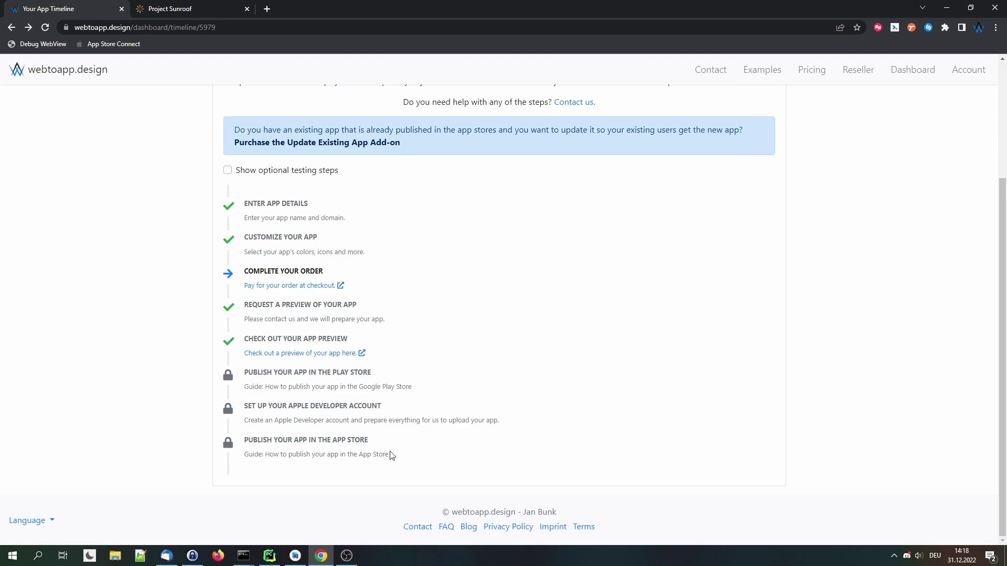